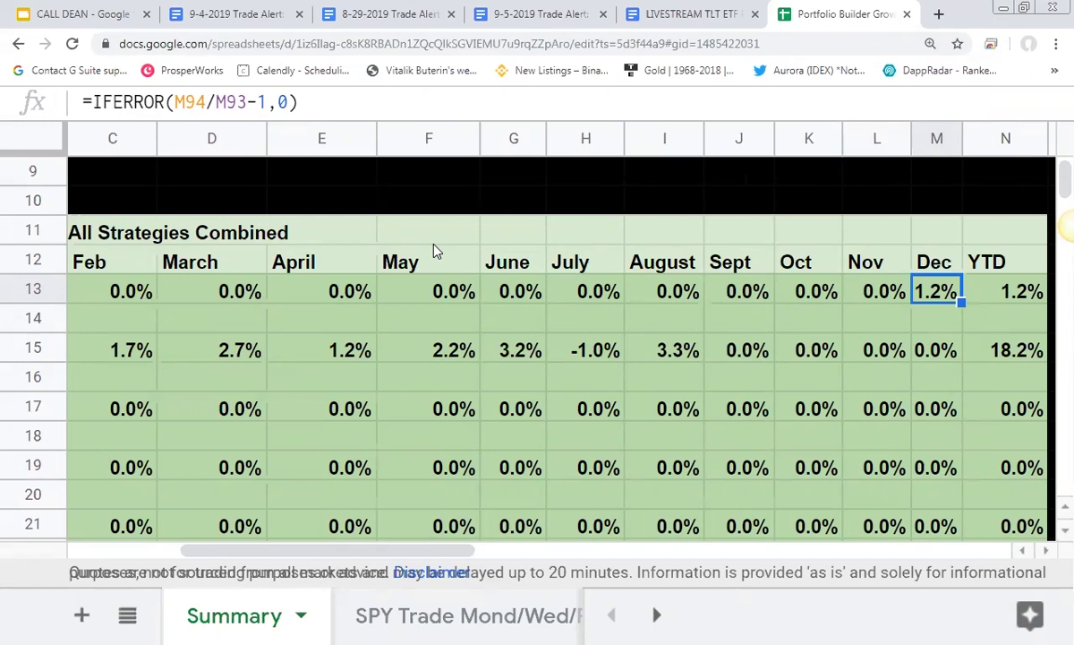
Examine the 2019 monthly returns in the combined strategies table back to January
key(Down)
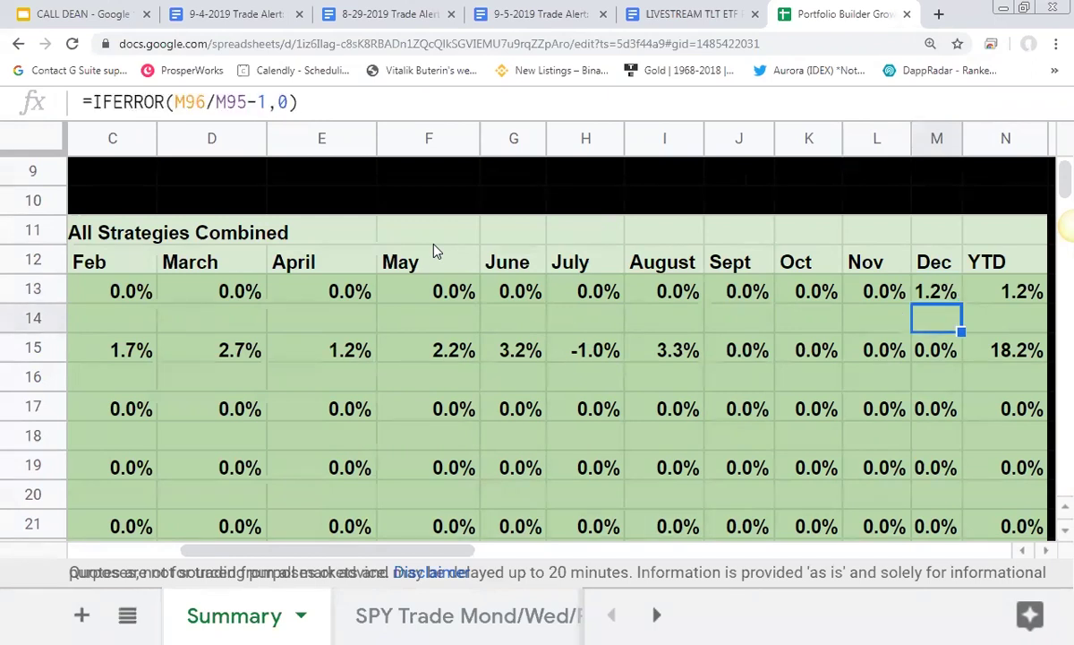
key(Down)
key(Left)
key(Left)
key(Left)
key(Left)
key(Left)
key(Left)
key(Left)
key(Left)
key(Left)
key(Left)
key(Left)
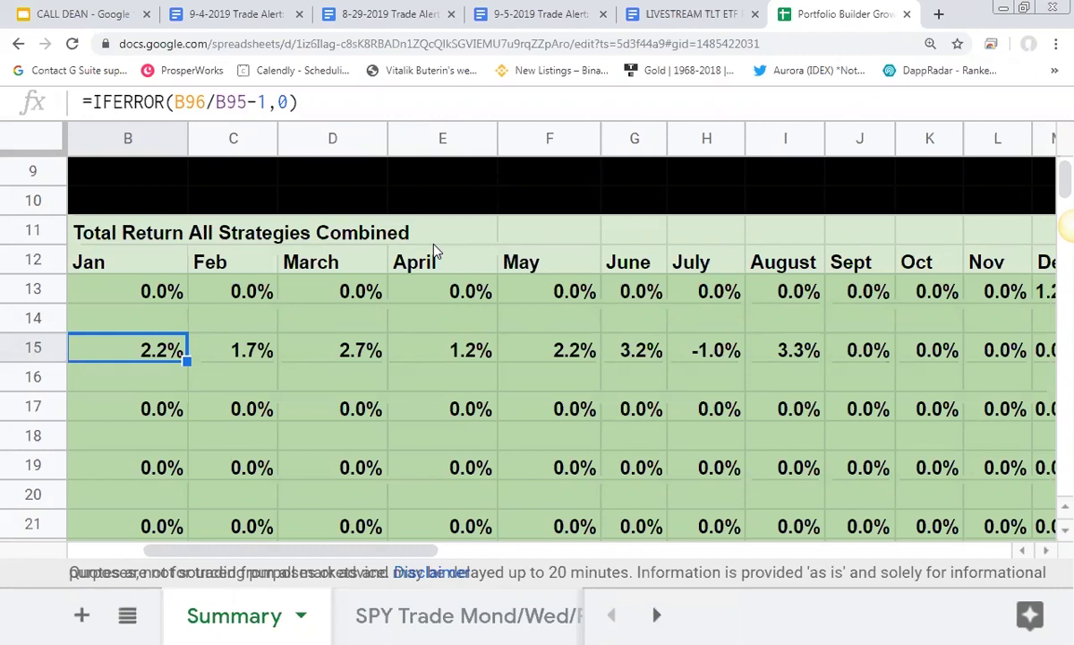
Review the monthly returns in the SPY Monday/Wed/Friday Equities Portfolio #1 section of the Summary sheet
key(Down)
key(Down)
key(Down)
key(Down)
key(Down)
key(Down)
key(Down)
key(Down)
key(Down)
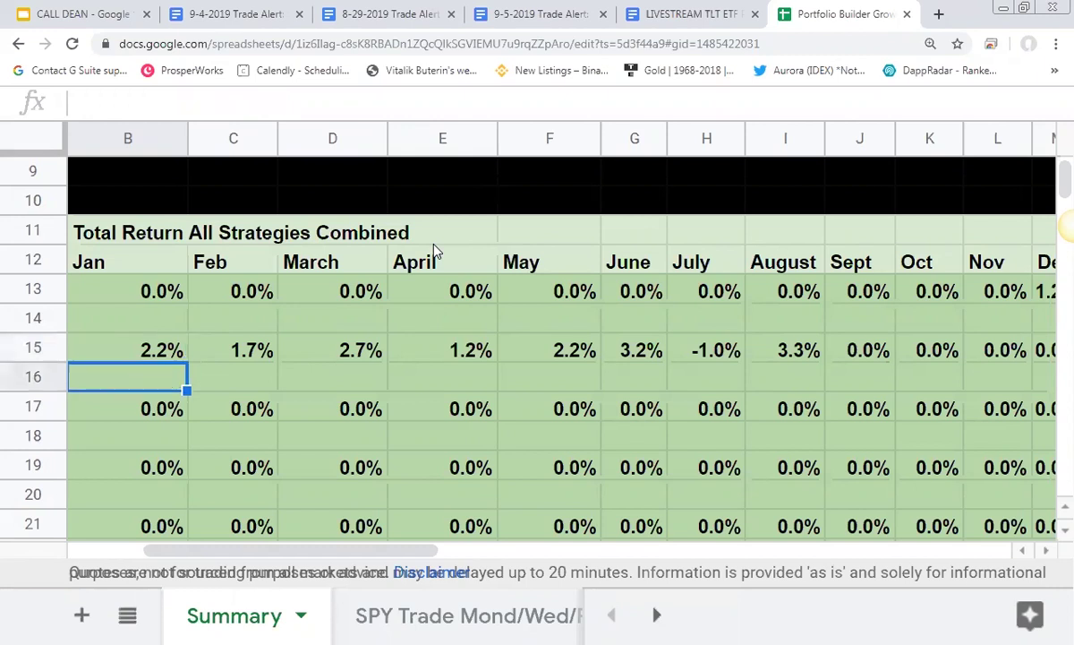
key(Down)
key(Down)
key(Down)
key(Down)
key(Down)
key(Down)
key(Down)
key(Down)
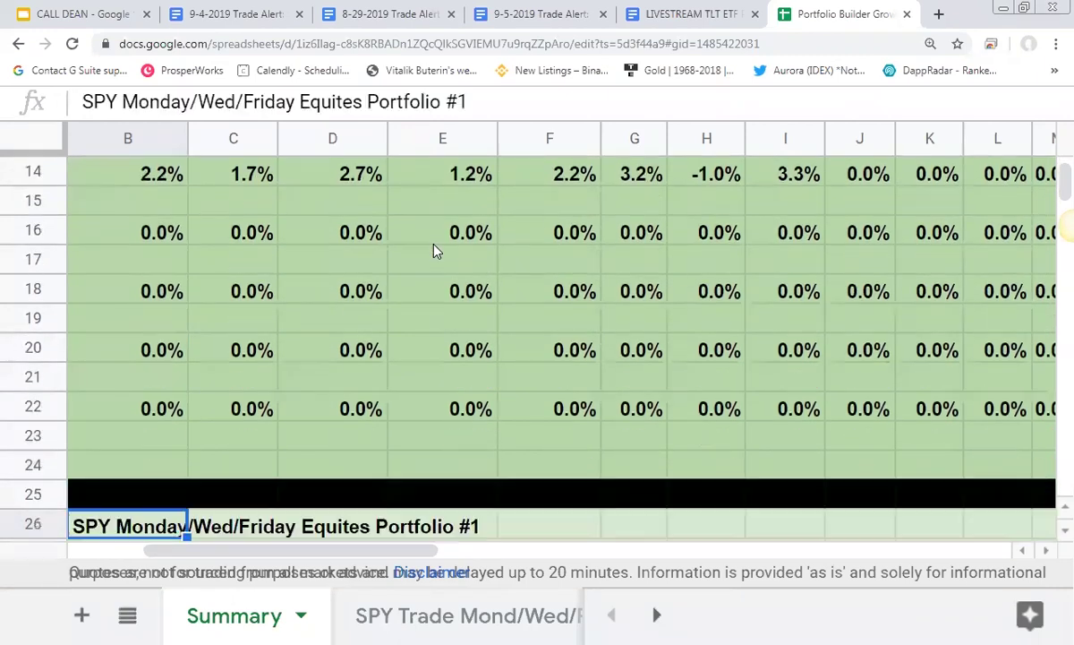
key(Down)
key(Down)
key(Down)
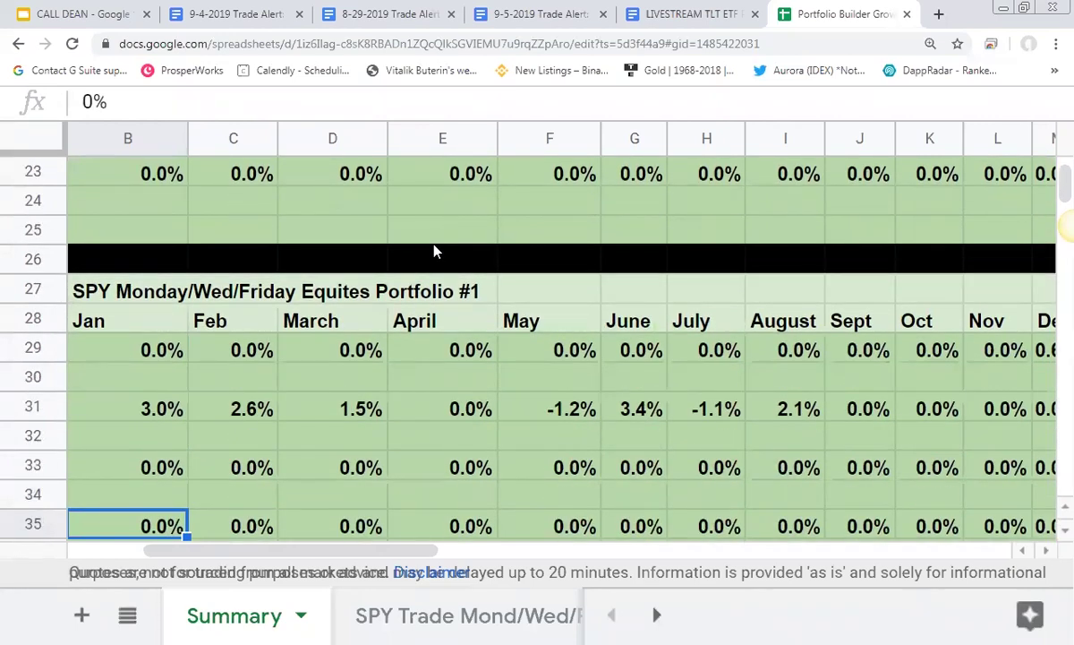
key(Down)
key(Down)
key(Down)
key(Down)
key(Down)
key(Down)
key(Down)
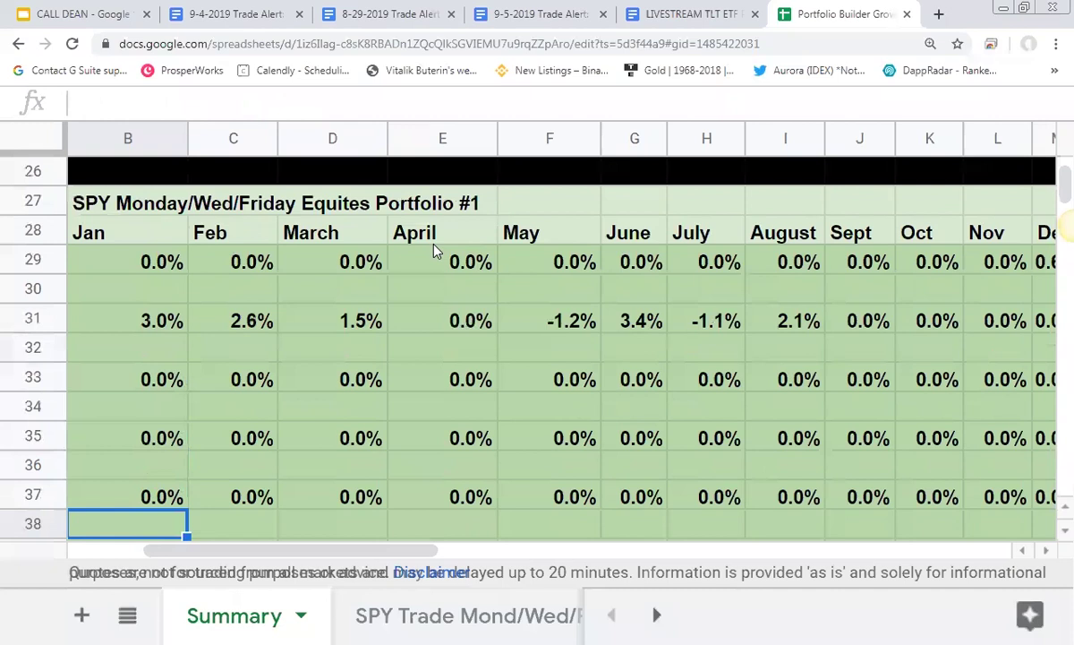
Look over the yearly rows of the Equities Portfolio #2 (Tues) section
key(Down)
key(Down)
key(Down)
key(Down)
key(Down)
key(Down)
key(Down)
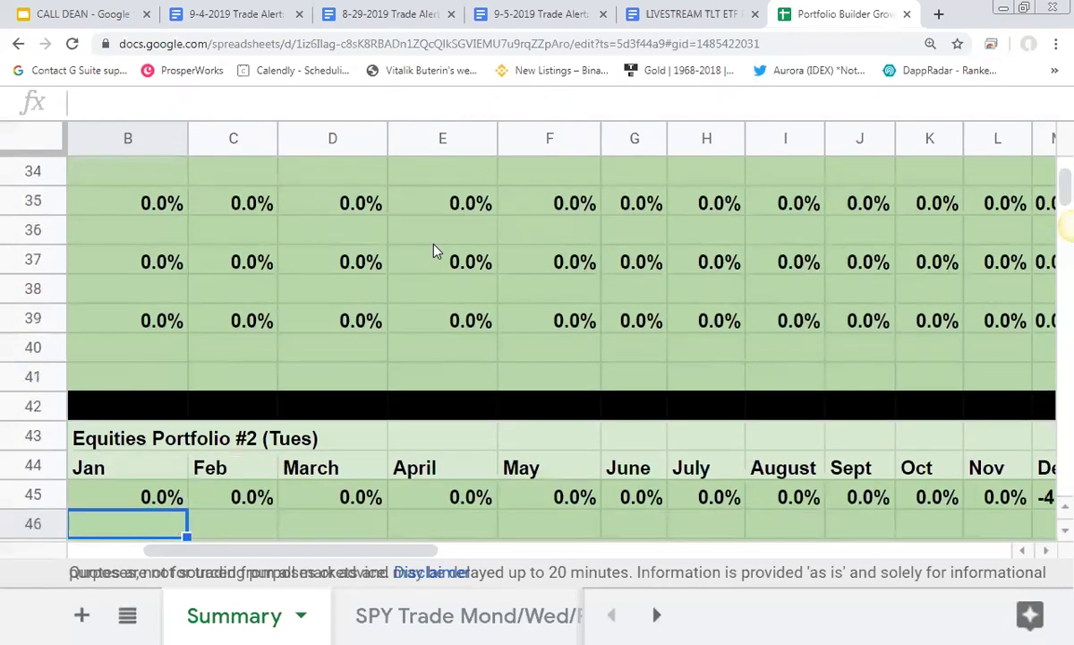
key(Down)
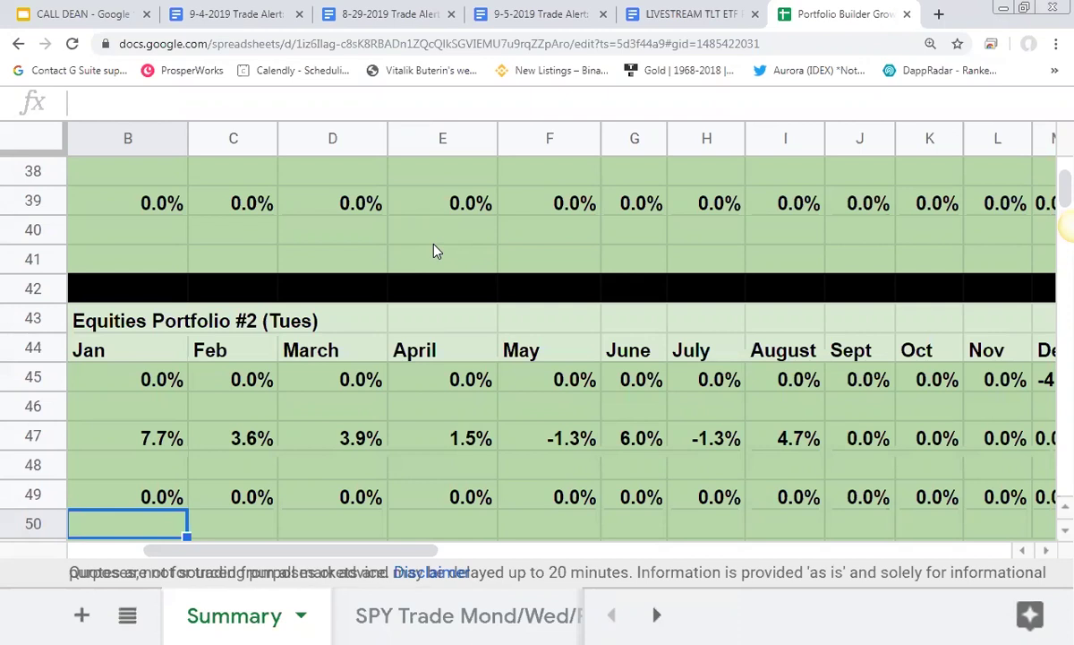
key(Down)
key(Down)
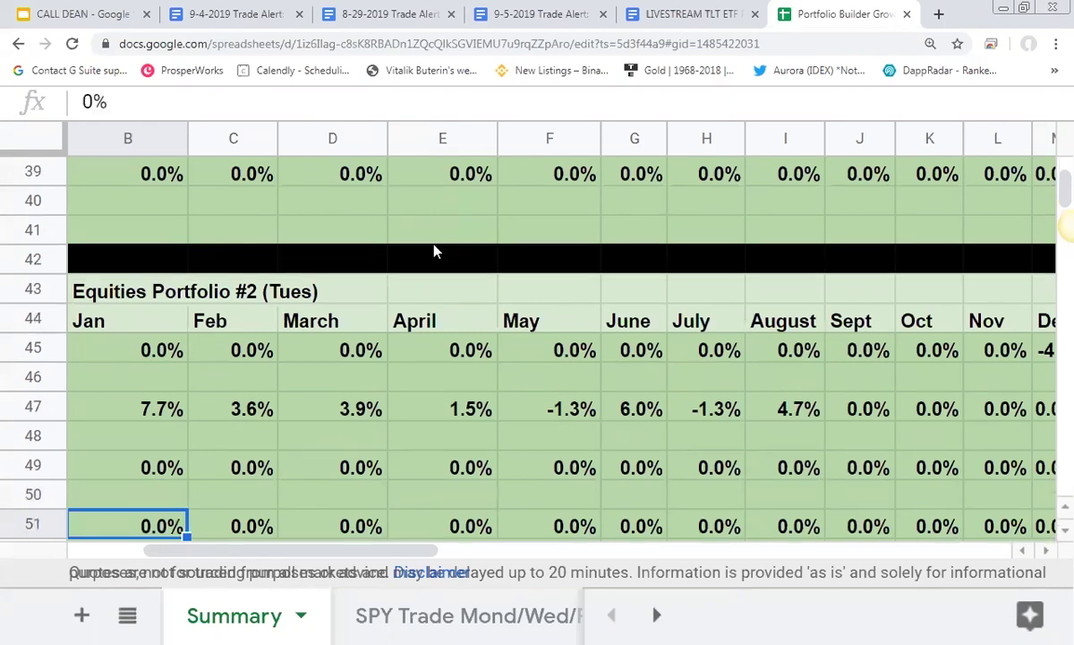
key(Down)
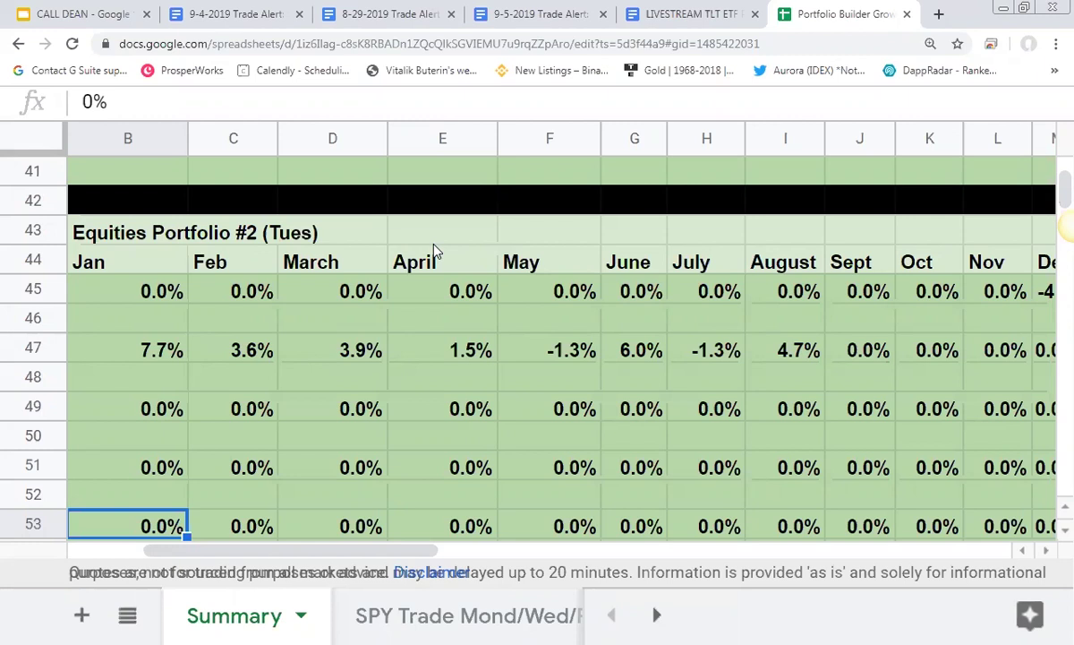
Examine the 2019 monthly returns of Equities Portfolio #2 (Tues) and its December 2018 return
key(Up)
key(Up)
key(Up)
key(Up)
key(Up)
key(Up)
key(Up)
key(Right)
key(Right)
key(Right)
key(Right)
key(Right)
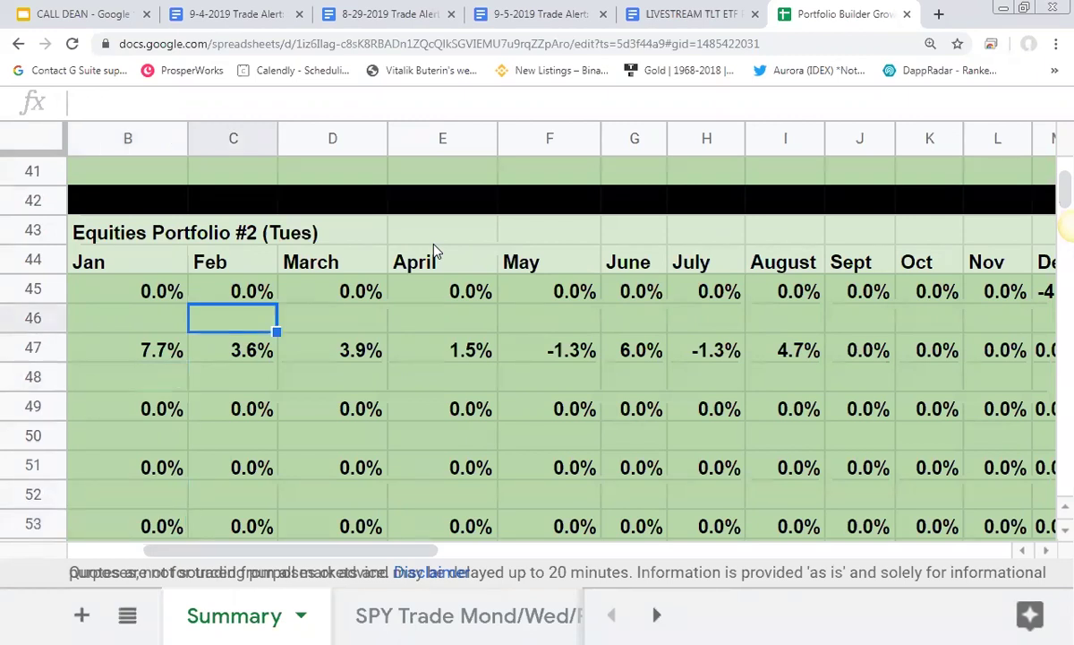
key(Down)
key(Left)
key(Right)
key(Right)
key(Right)
key(Right)
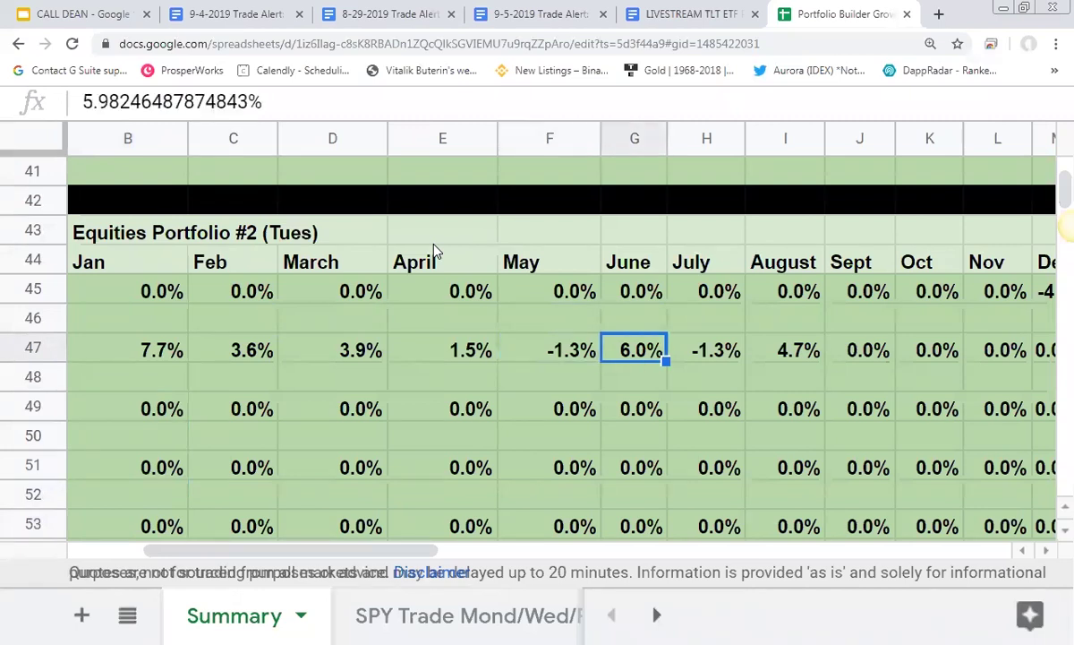
key(Right)
key(Right)
key(Right)
key(Up)
key(Up)
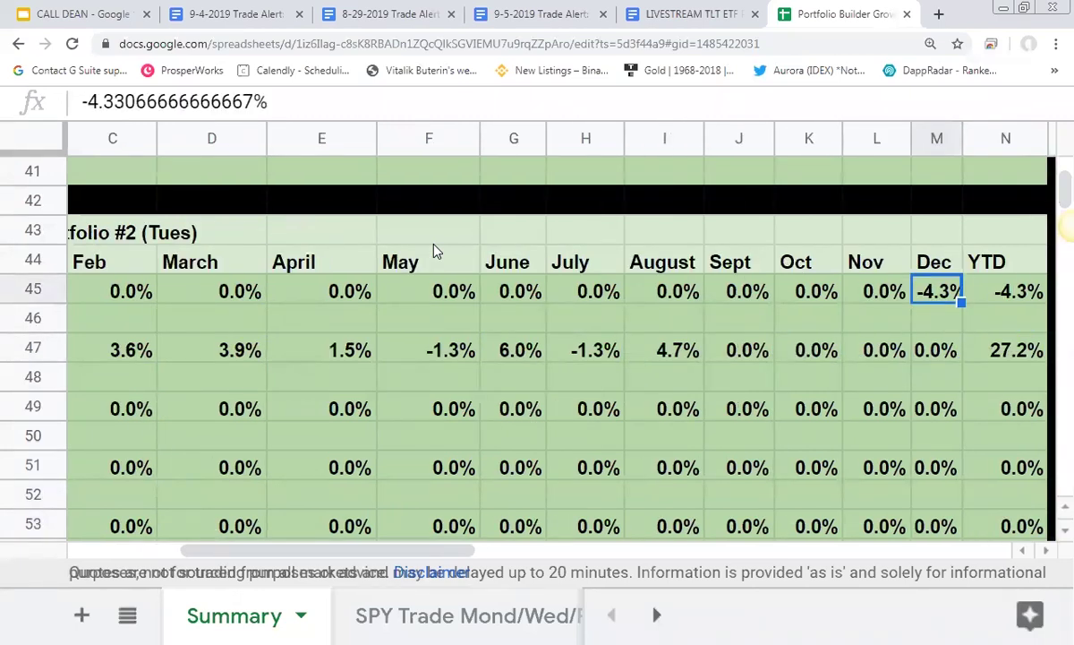
Go back across the Equities Portfolio #2 (Tues) table to its year labels
key(Down)
key(Left)
key(Left)
key(Left)
key(Left)
key(Left)
key(Left)
key(Left)
key(Left)
key(Left)
key(Left)
key(Left)
key(Left)
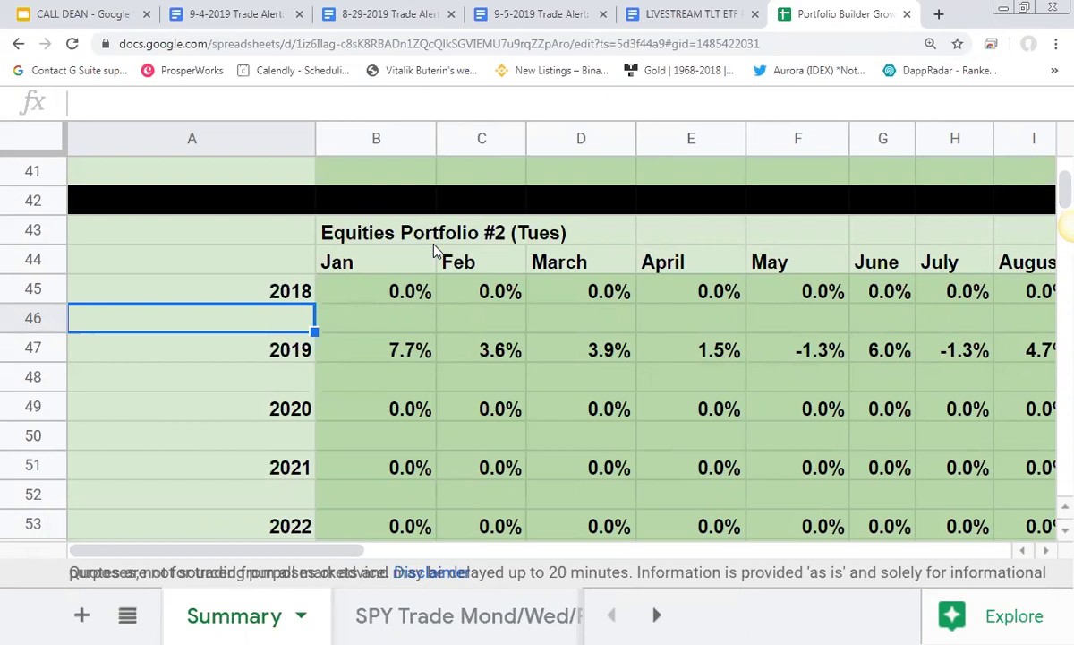
Go to the Metals/Crypto (Buy & Hold) section and look over its yearly rows
key(Down)
key(Down)
key(Down)
key(Down)
key(Down)
key(Down)
key(Down)
key(Down)
key(Down)
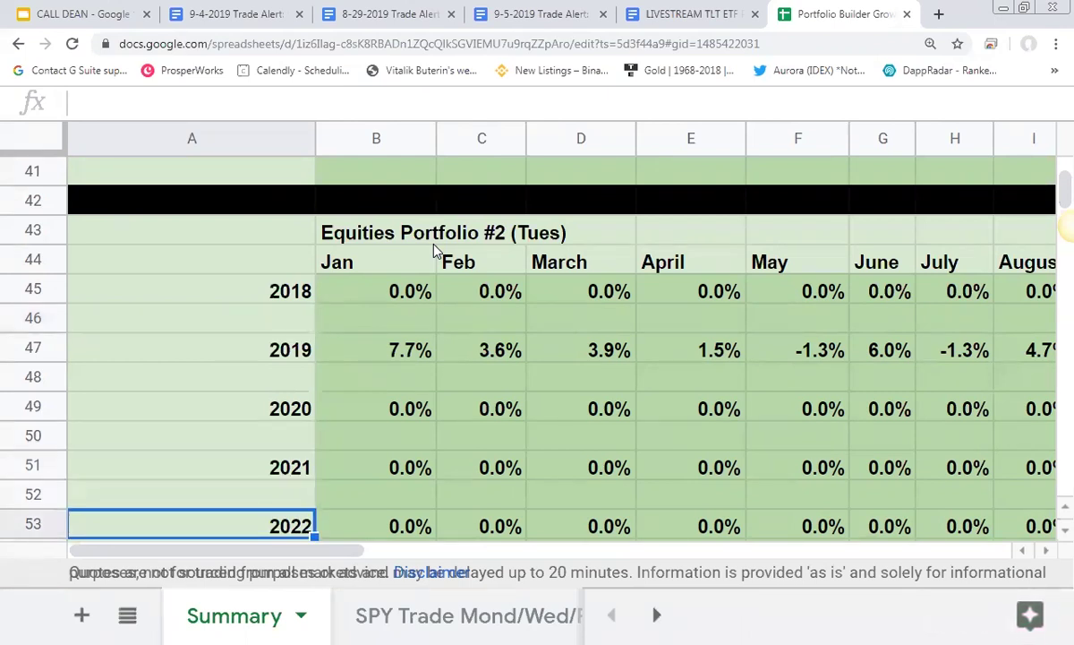
key(Down)
key(Down)
key(Down)
key(Down)
key(Down)
key(Down)
key(Down)
key(Down)
key(Down)
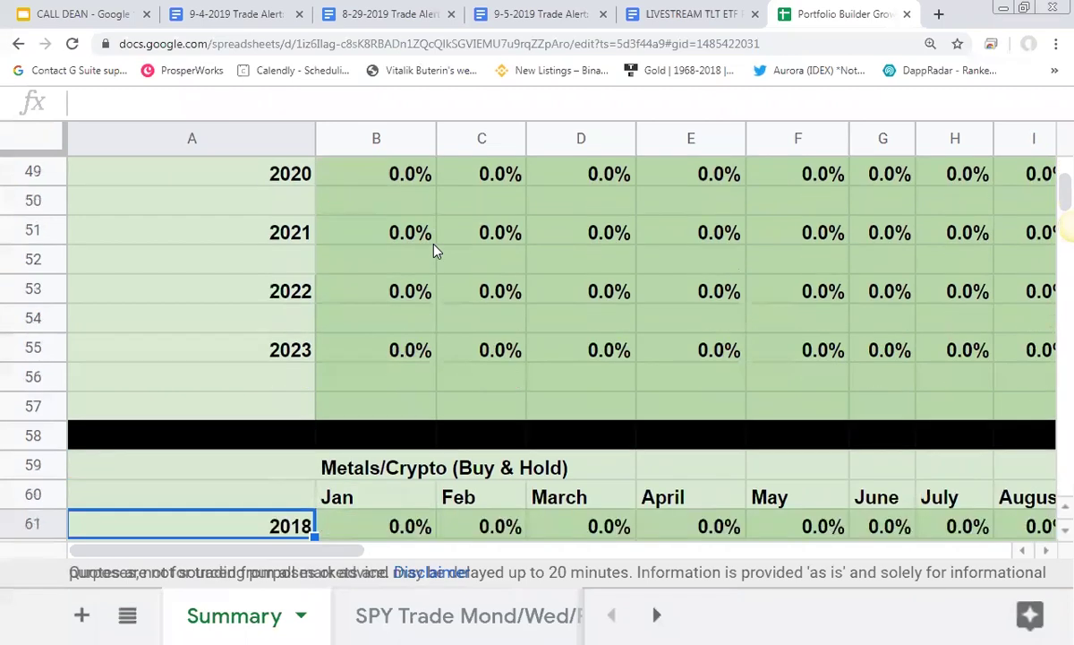
key(Down)
key(Down)
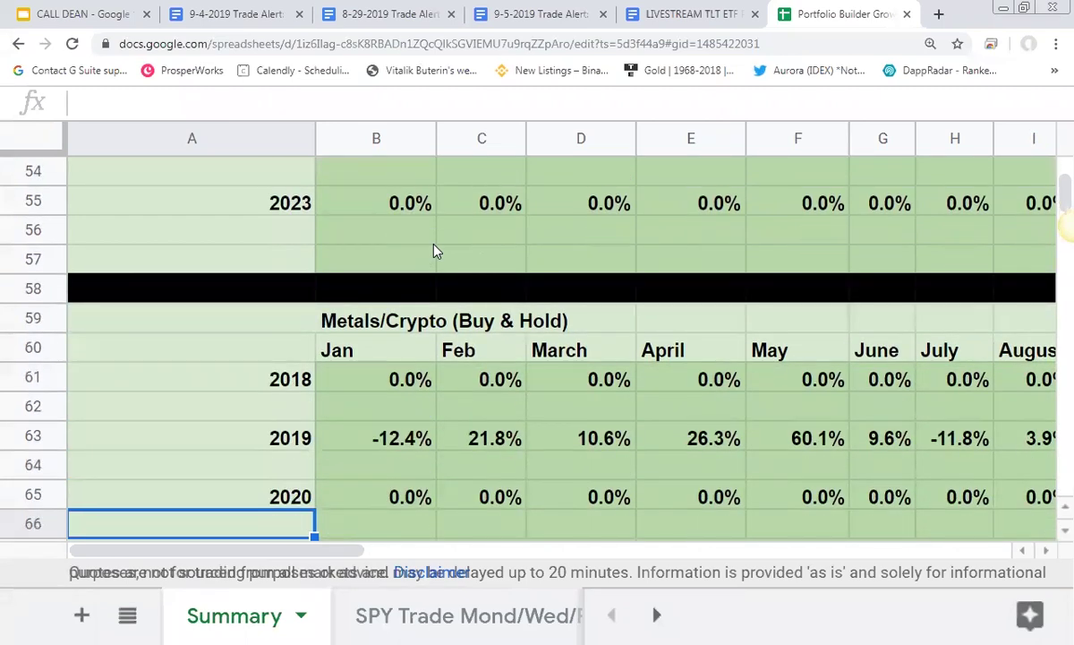
key(Down)
key(Right)
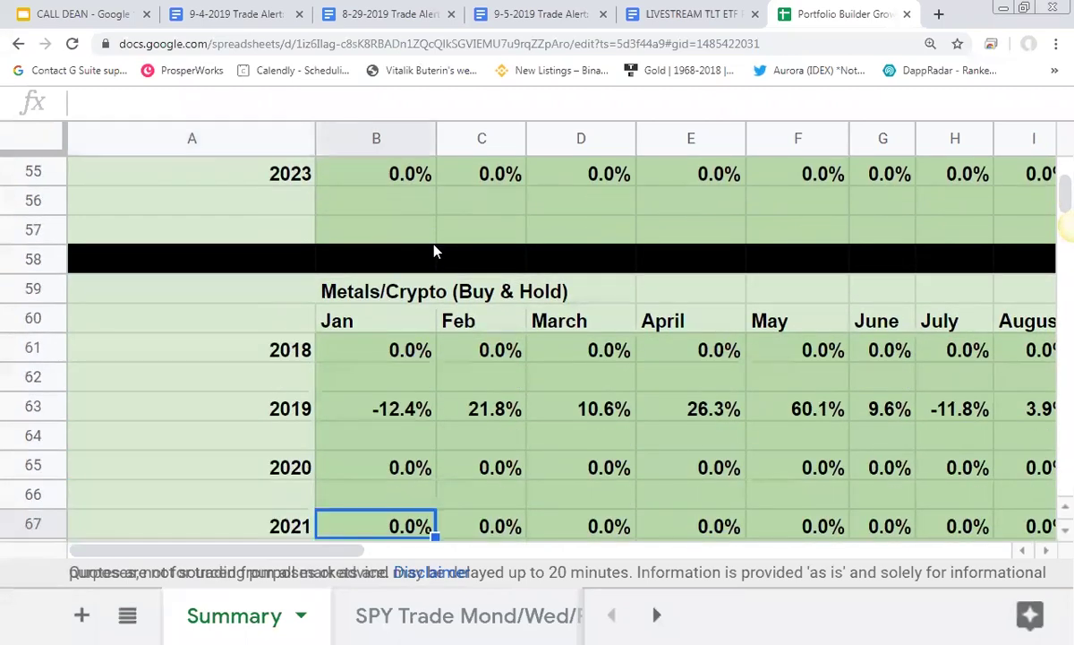
Examine the 2019 Metals/Crypto (Buy & Hold) returns month by month from January to July
key(Up)
key(Up)
key(Up)
key(Up)
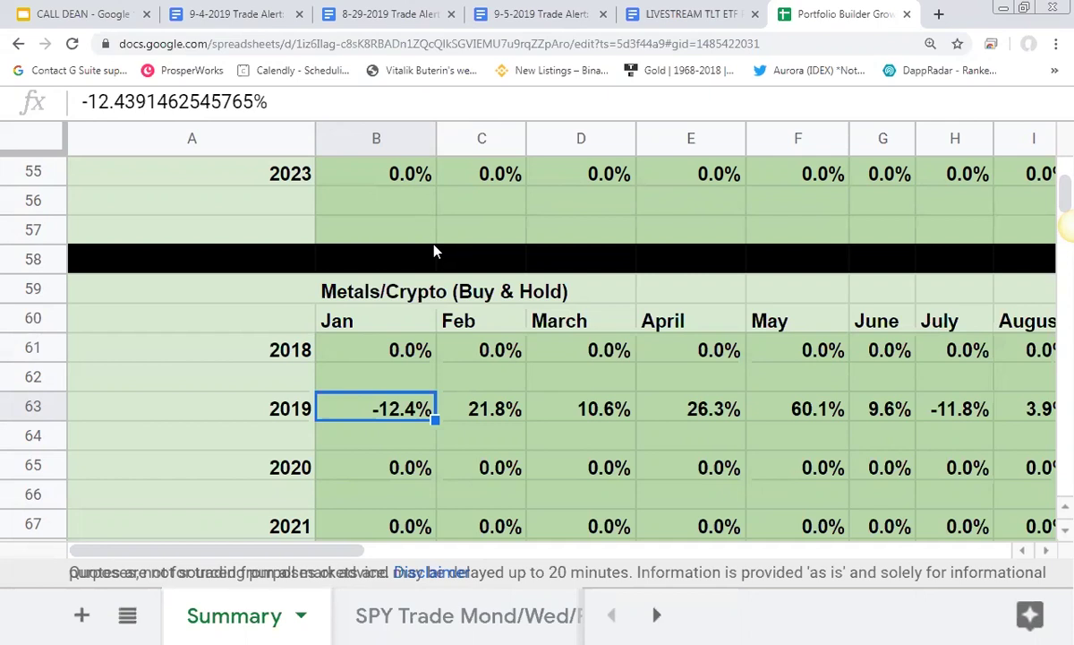
key(Right)
key(Right)
key(Right)
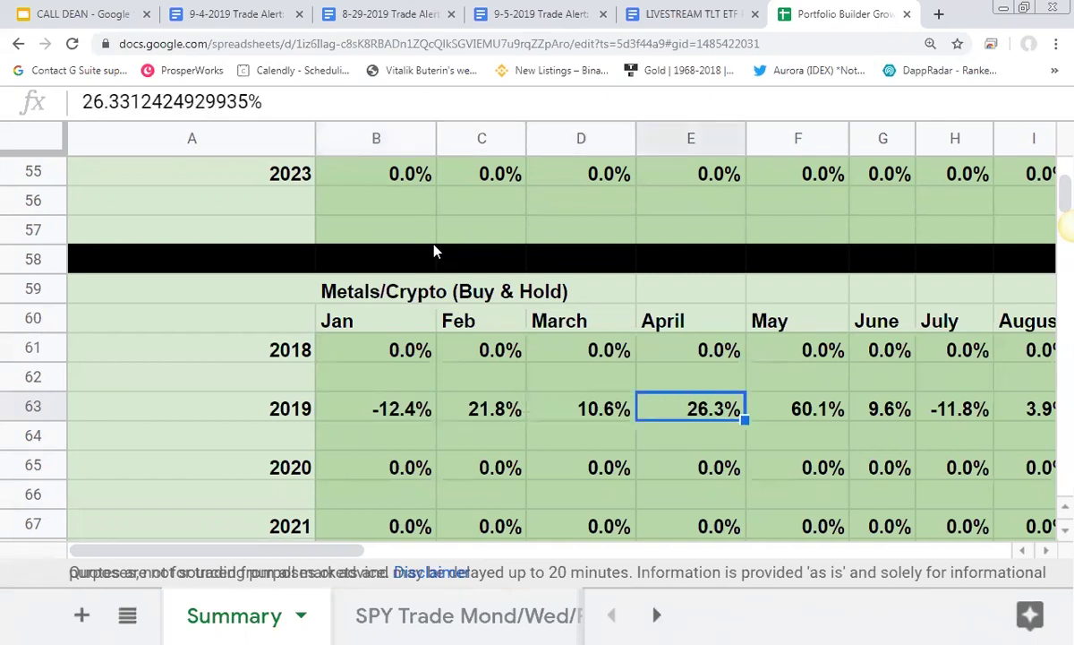
key(Right)
key(Right)
key(Right)
key(Right)
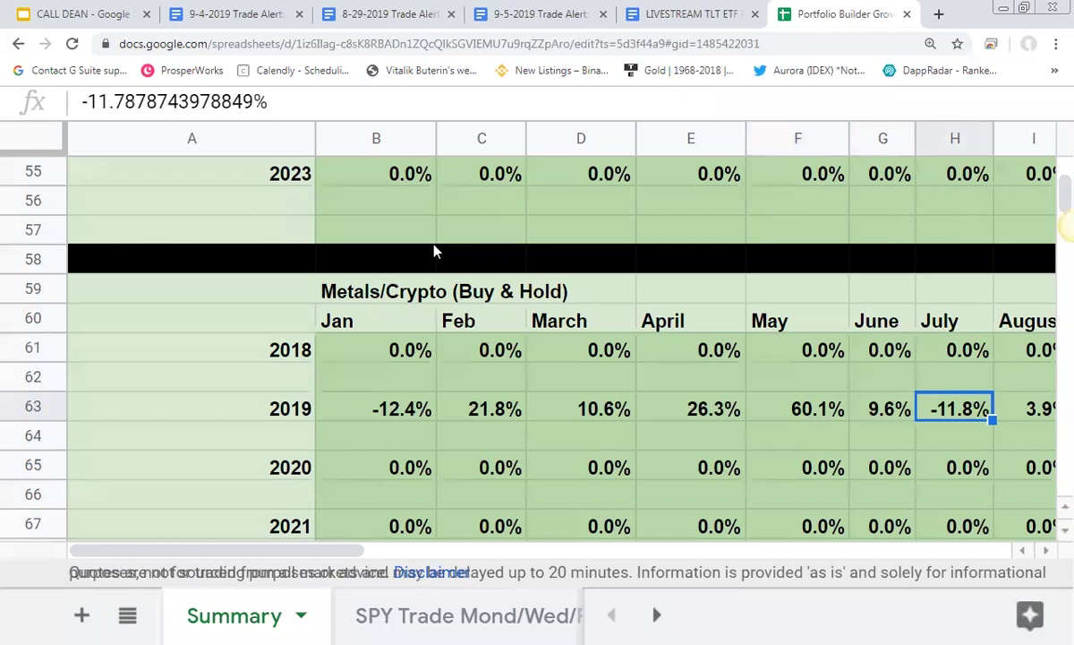
Go back to the 2019 label of the Metals/Crypto table and check its January and February returns
key(Left)
key(Left)
key(Left)
key(Left)
key(Left)
key(Left)
key(Left)
key(Left)
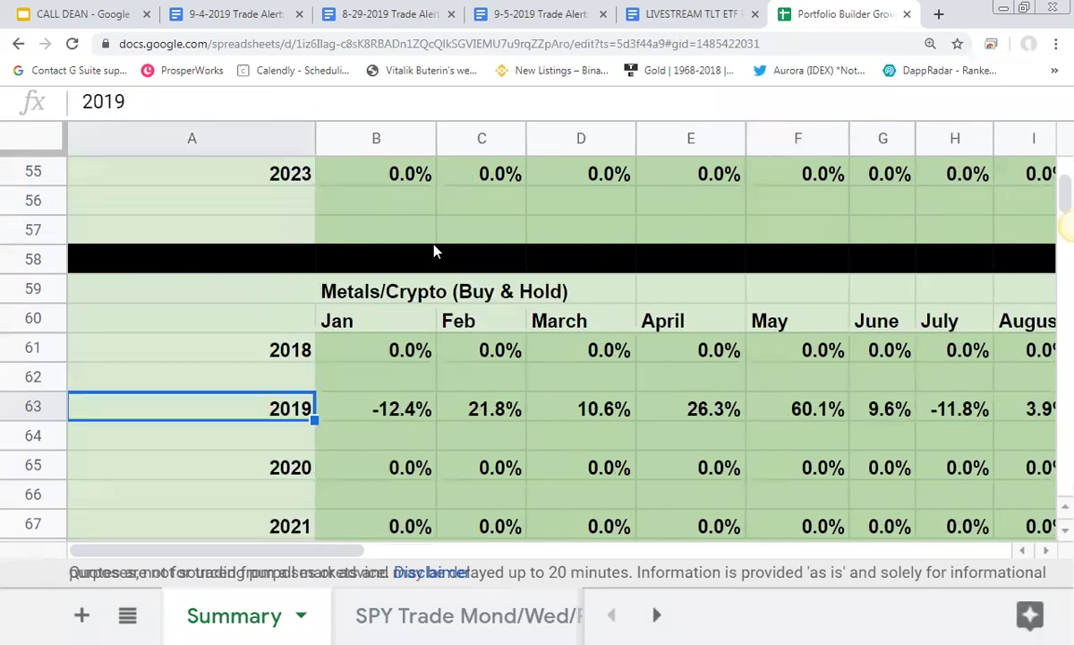
key(Right)
key(Right)
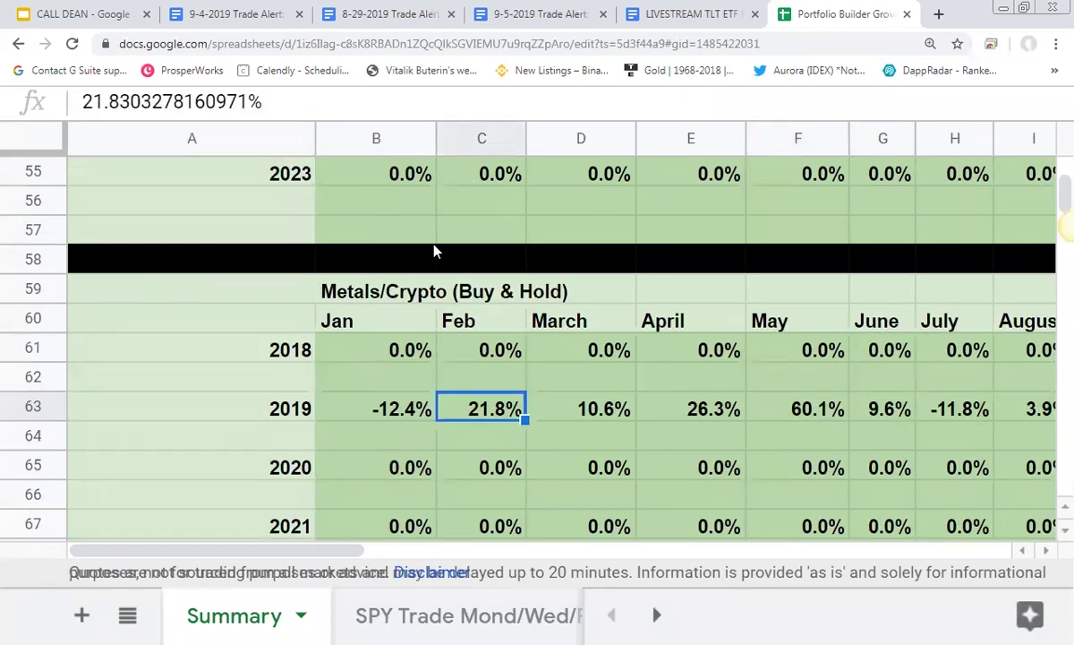
Go to the Bond Portfolio (Thur) section and look over its monthly returns
key(Down)
key(Down)
key(Down)
key(Down)
key(Down)
key(Down)
key(Down)
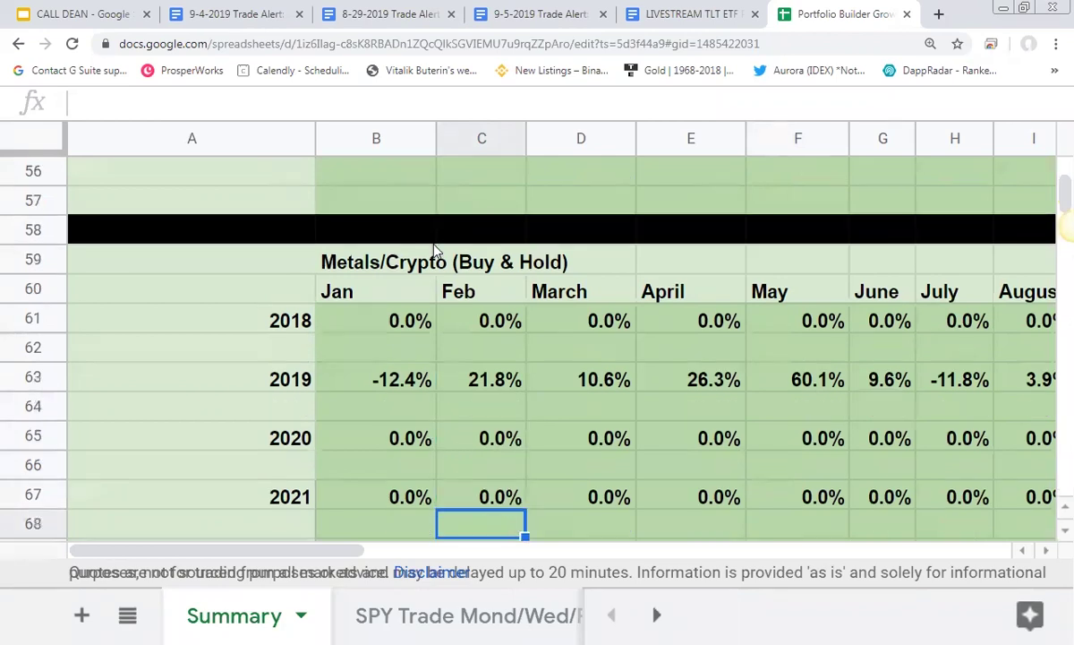
key(Down)
key(Down)
key(Down)
key(Down)
key(Down)
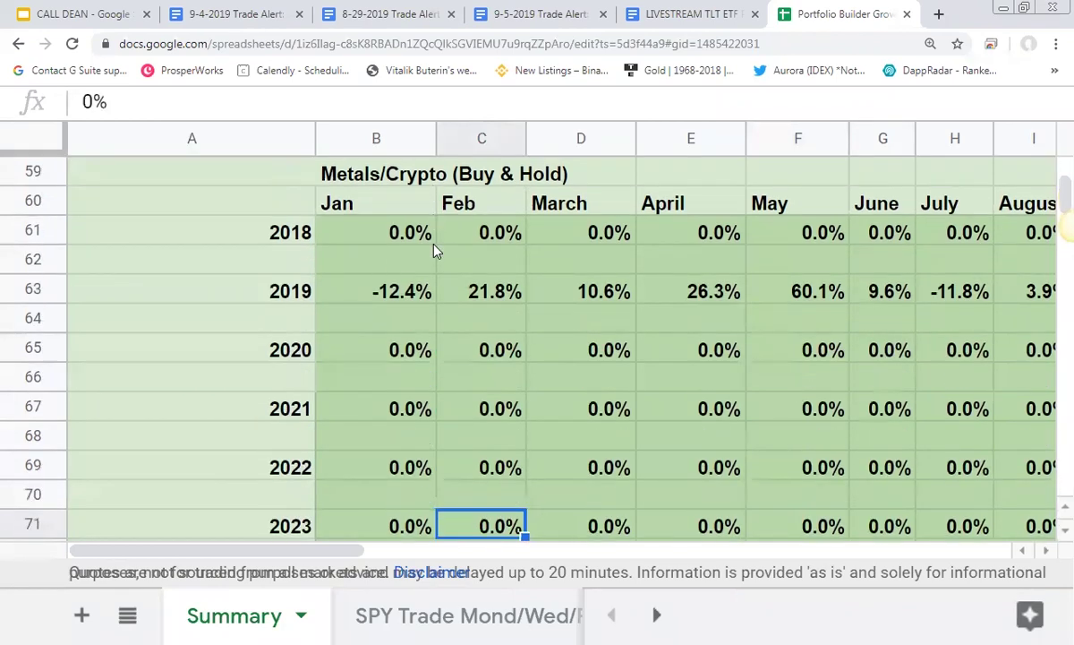
key(Down)
key(Down)
key(Down)
key(Down)
key(Down)
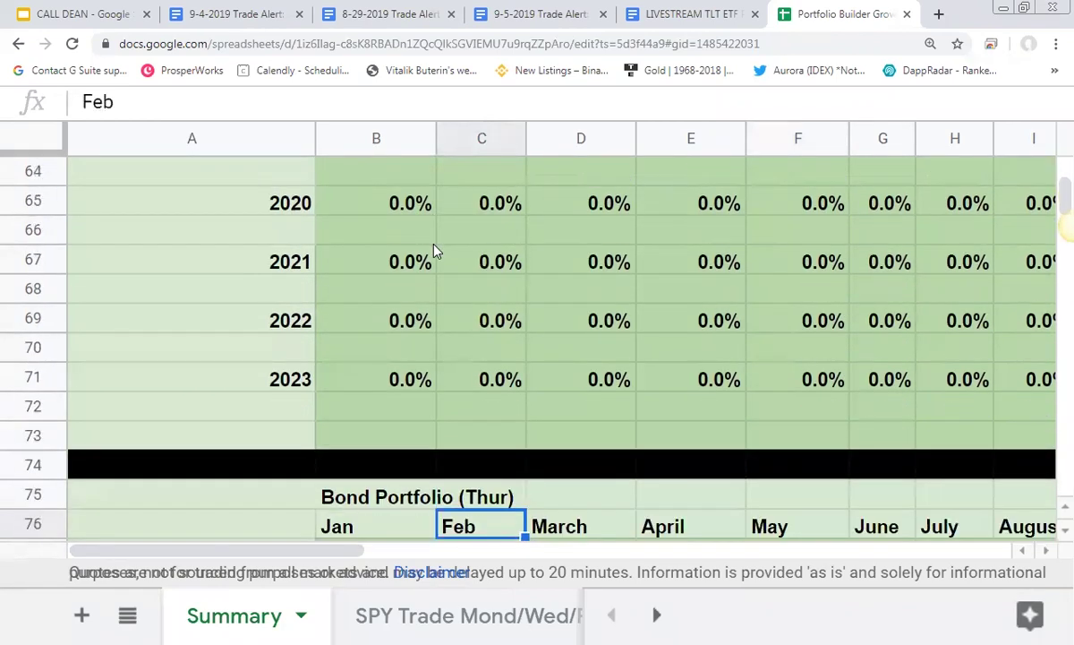
key(Right)
key(Right)
key(Down)
key(Down)
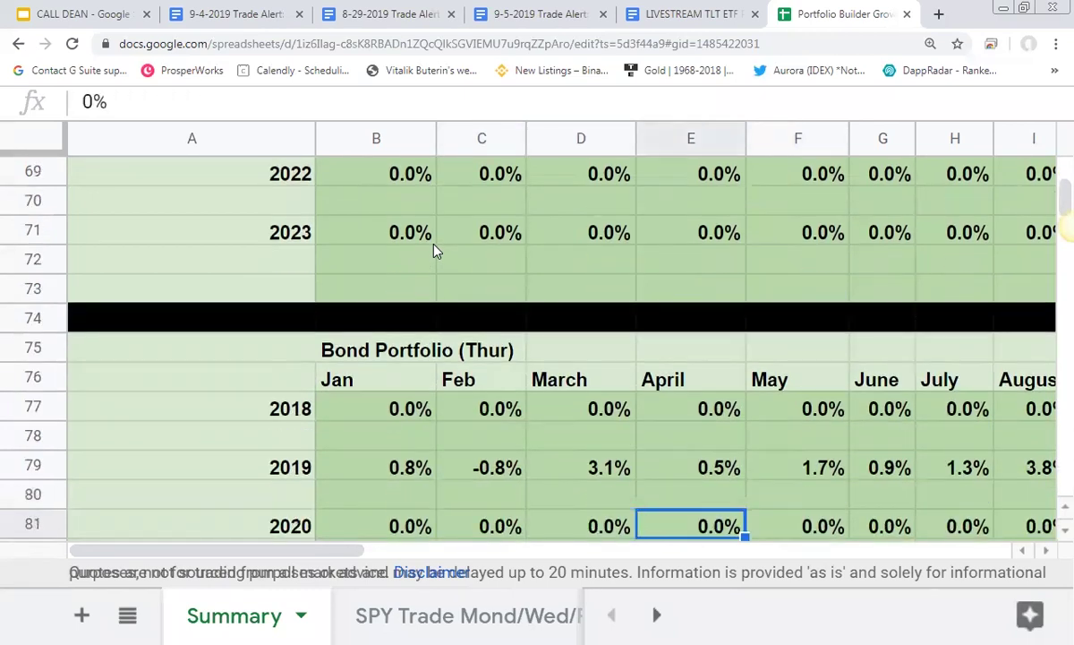
Look across the monthly columns of the Bond Portfolio (Thur) table and return to April
key(Right)
key(Right)
key(Right)
key(Right)
key(Right)
key(Left)
key(Left)
key(Left)
key(Left)
key(Left)
Check the 2019 Bond Portfolio (Thur) returns for January, February, July and August
key(Up)
key(Up)
key(Up)
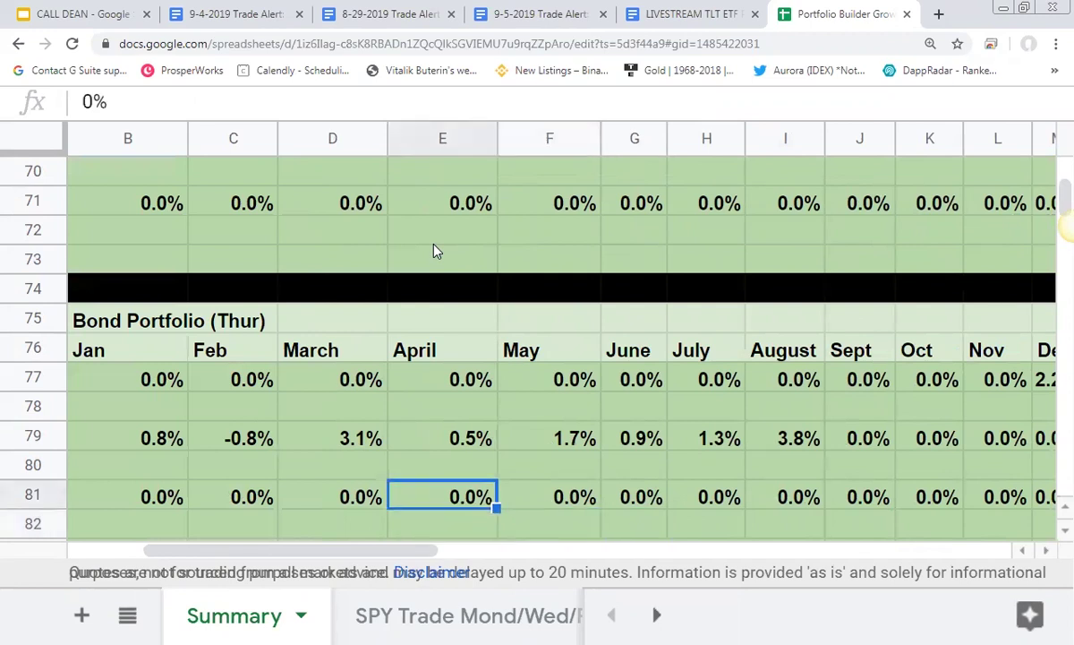
key(Left)
key(Left)
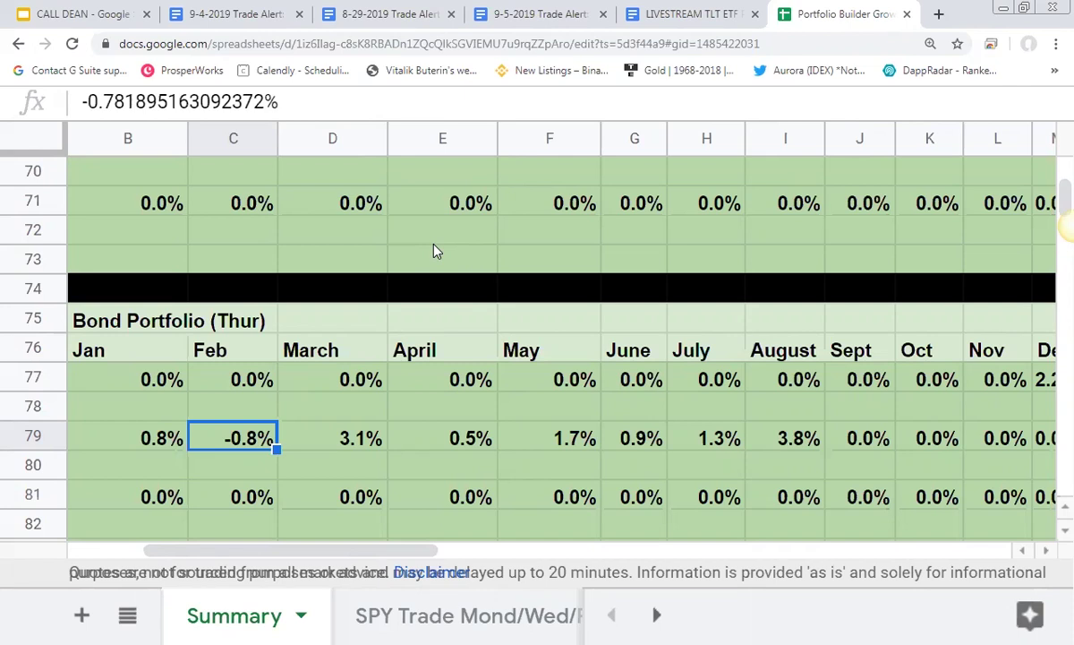
key(Left)
key(Right)
click(715, 450)
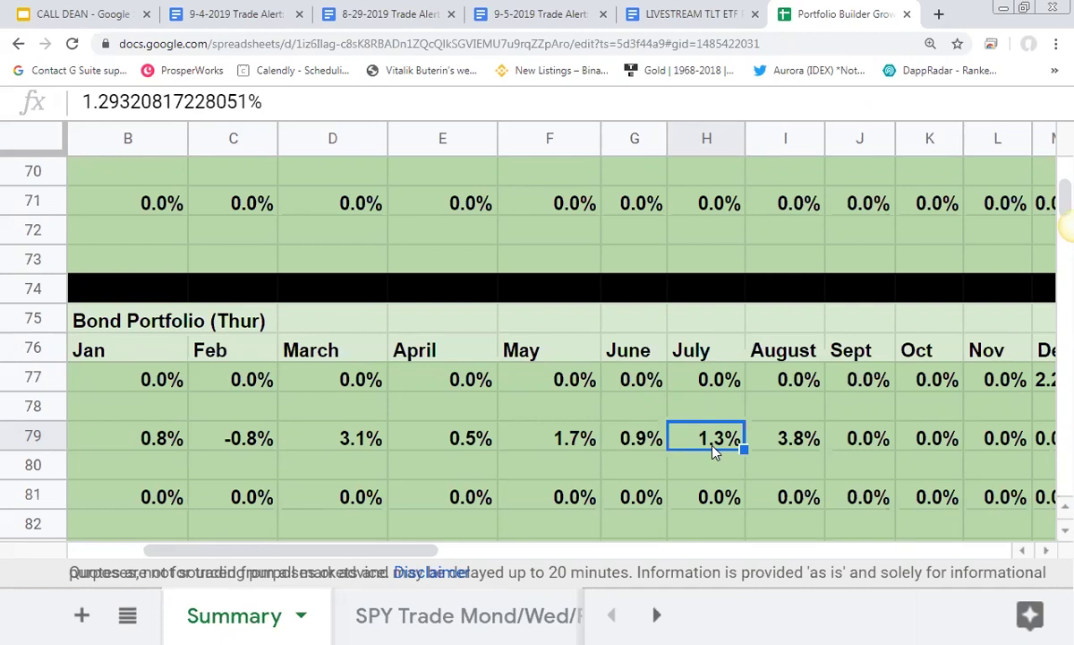
key(Right)
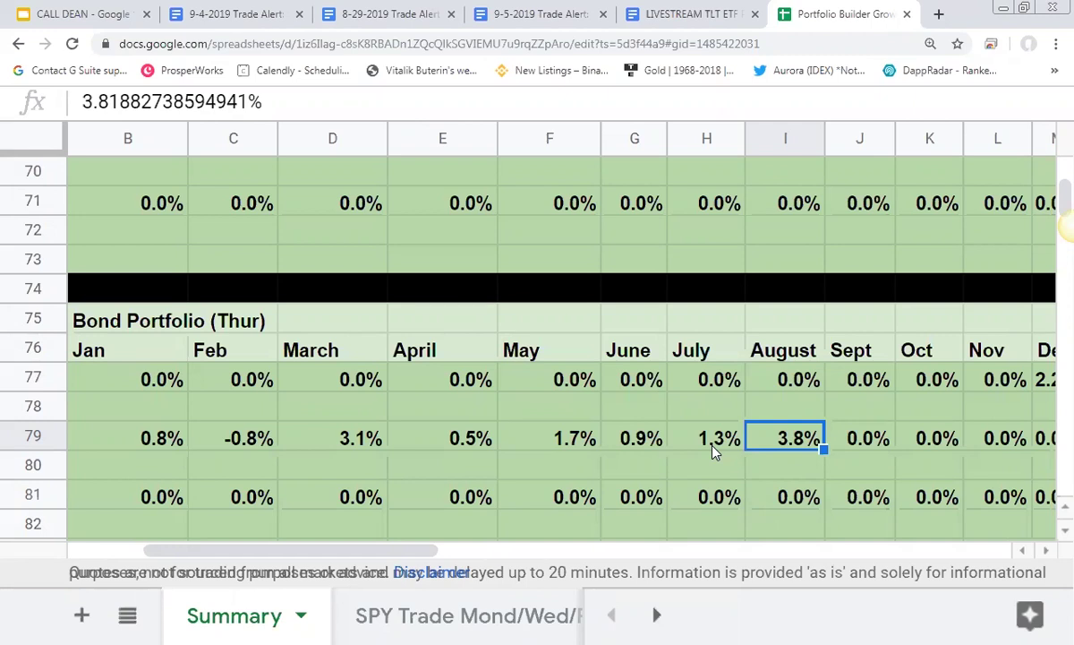
Go to the combined monthly balances below the return tables and check the April 2019 start and end balances
scroll(697, 488, down, 7)
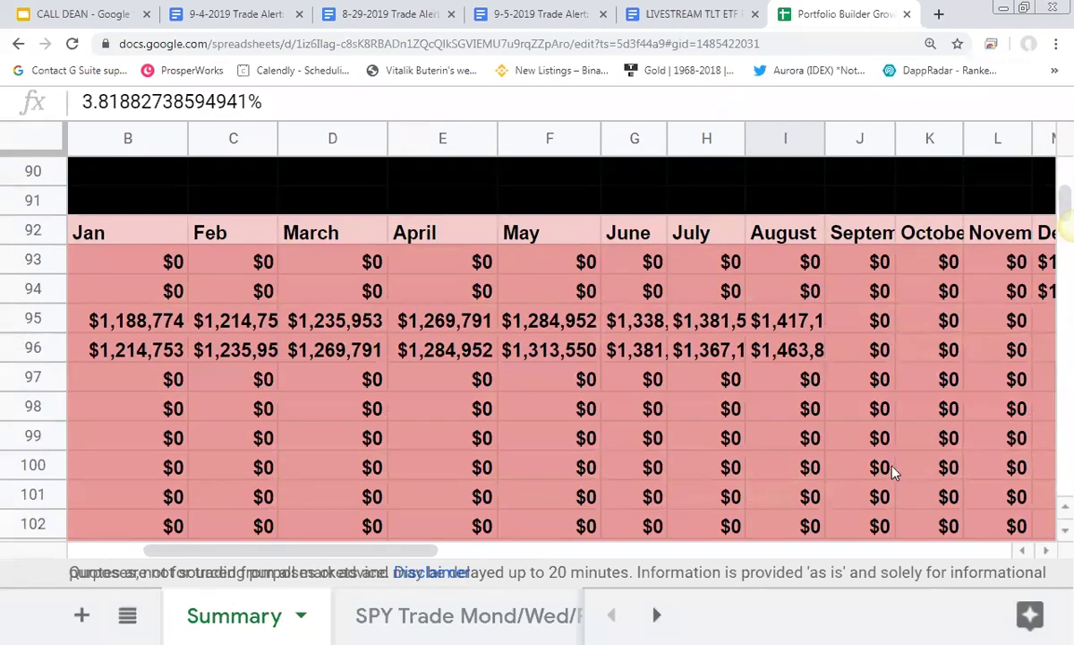
click(428, 320)
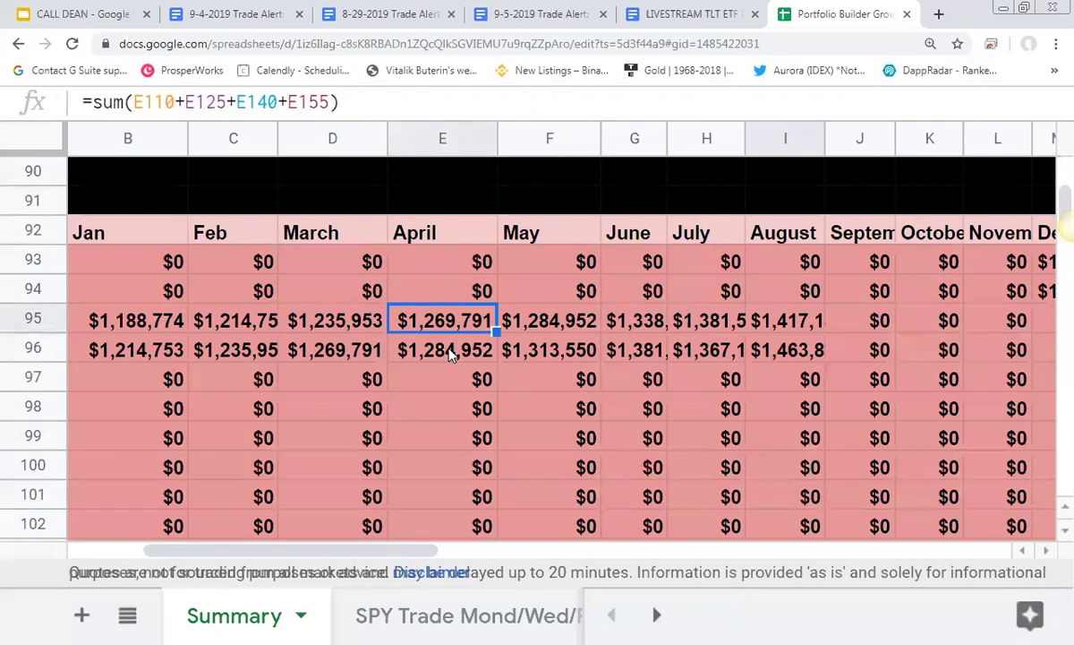
click(452, 352)
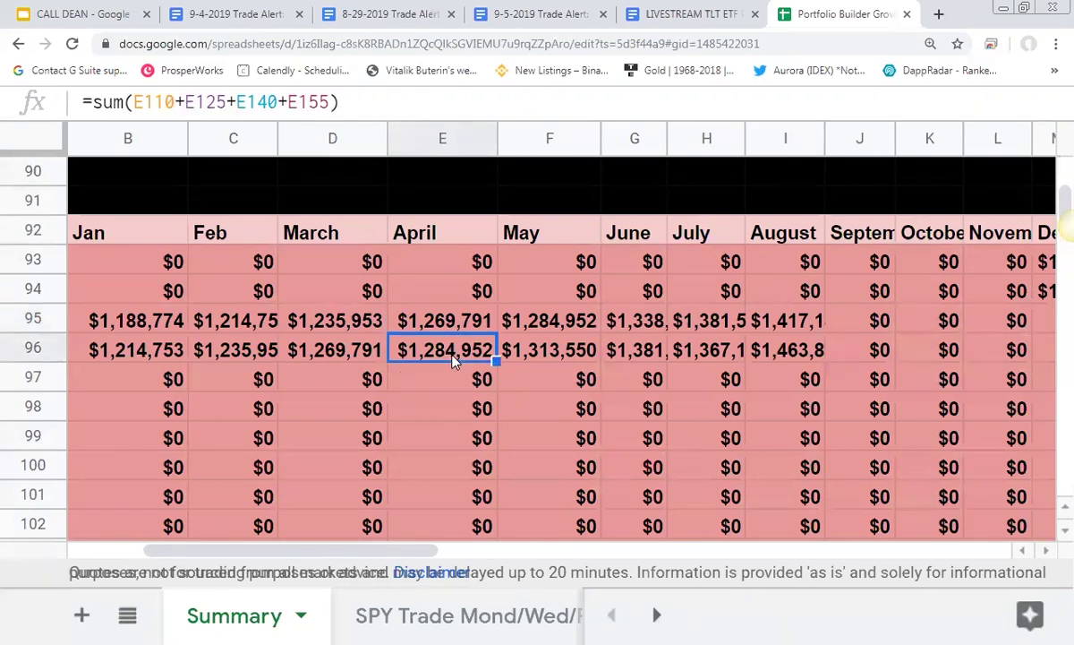
Look over the start/end balance tables from Portfolio #1 M/W/F SPY down to Portfolio #3 Precious Metals & Crypto
scroll(434, 398, down, 2)
scroll(433, 398, down, 4)
scroll(313, 537, left, 3)
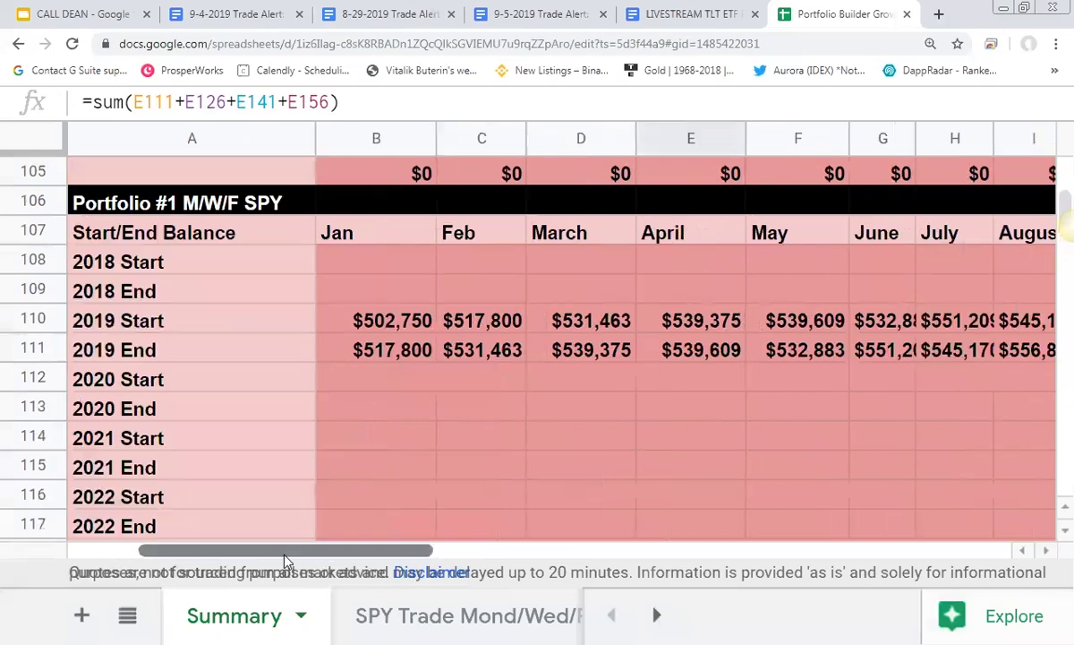
scroll(328, 405, up, 5)
scroll(418, 355, down, 6)
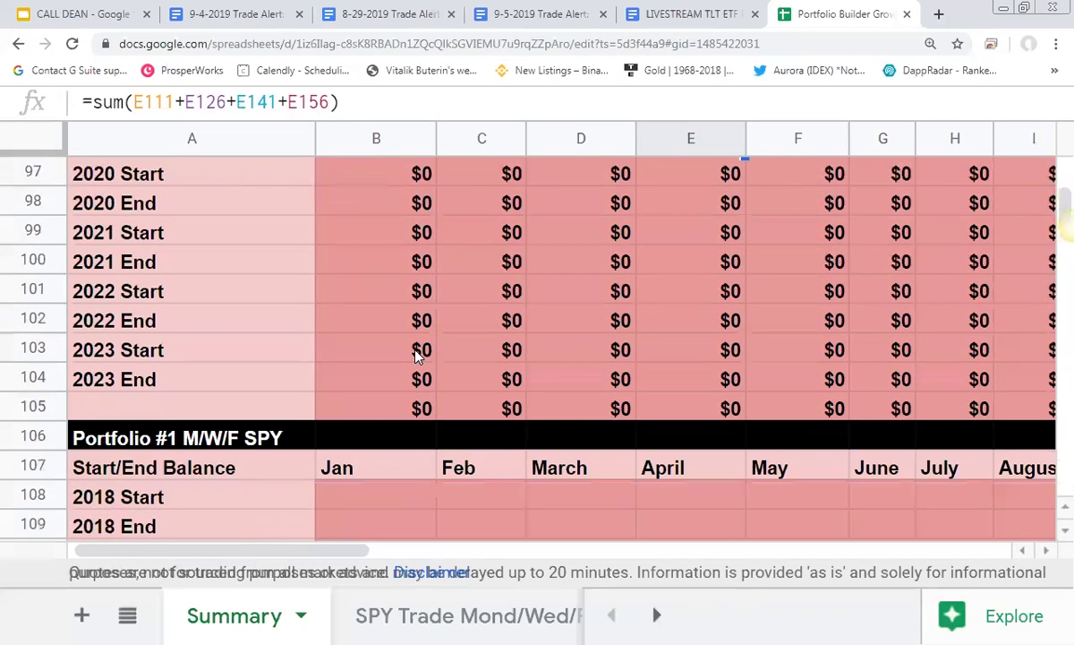
scroll(414, 357, down, 8)
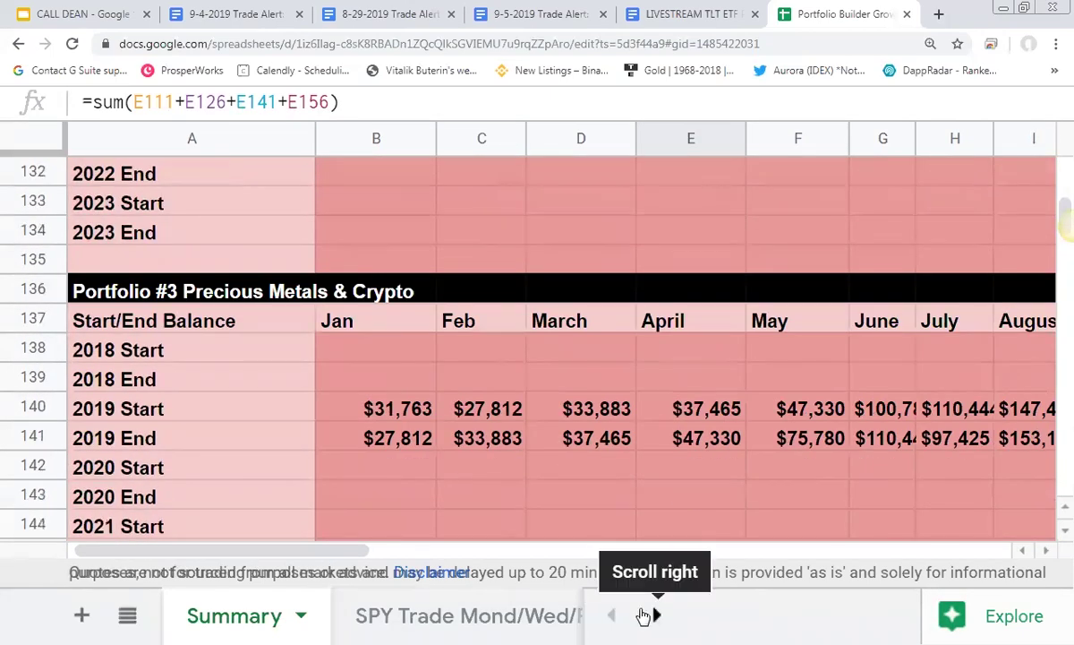
Open the SPY Trade Mond/Wed/Friday sheet, bring back the menus and toolbar, and set the browser zoom to 100%
click(656, 618)
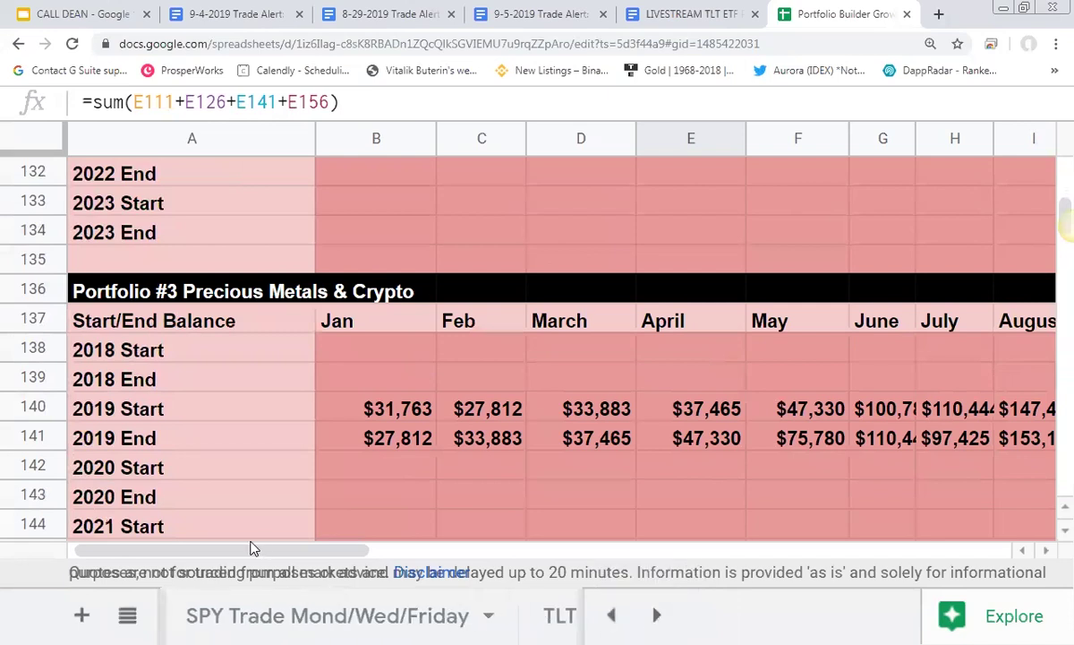
click(314, 595)
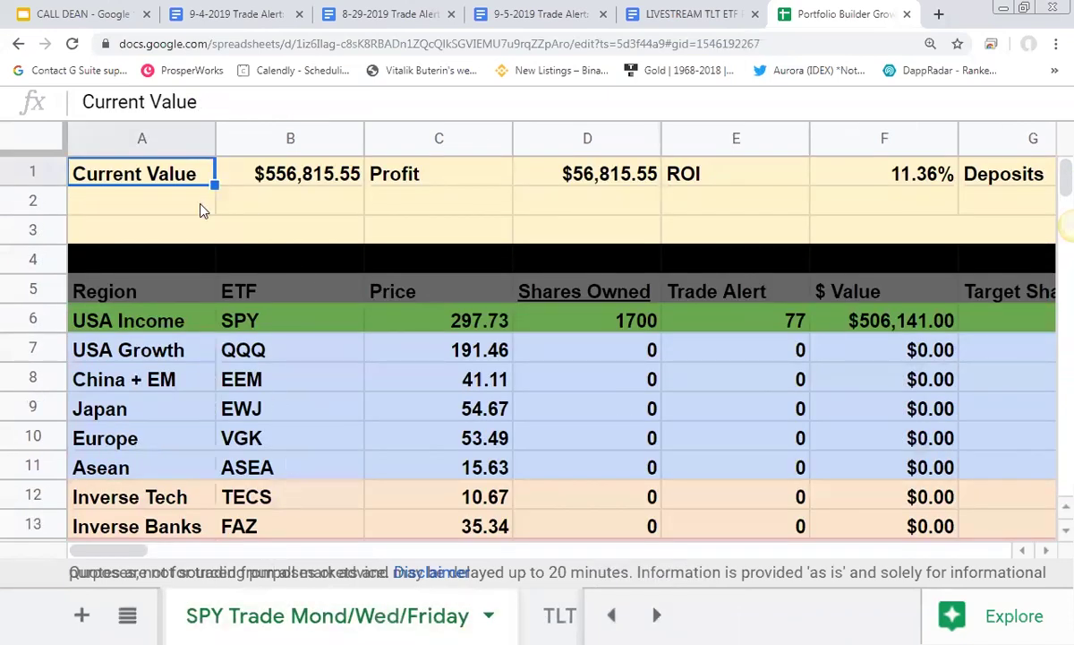
key(ctrl+shift+f)
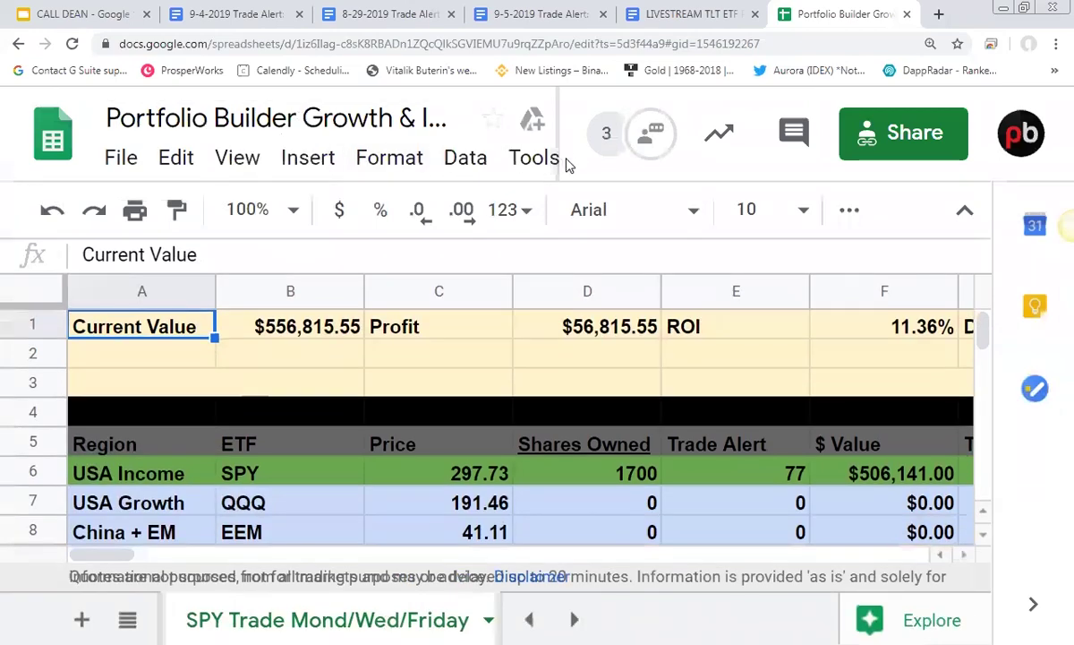
key(ctrl+minus)
key(ctrl+minus)
key(ctrl+minus)
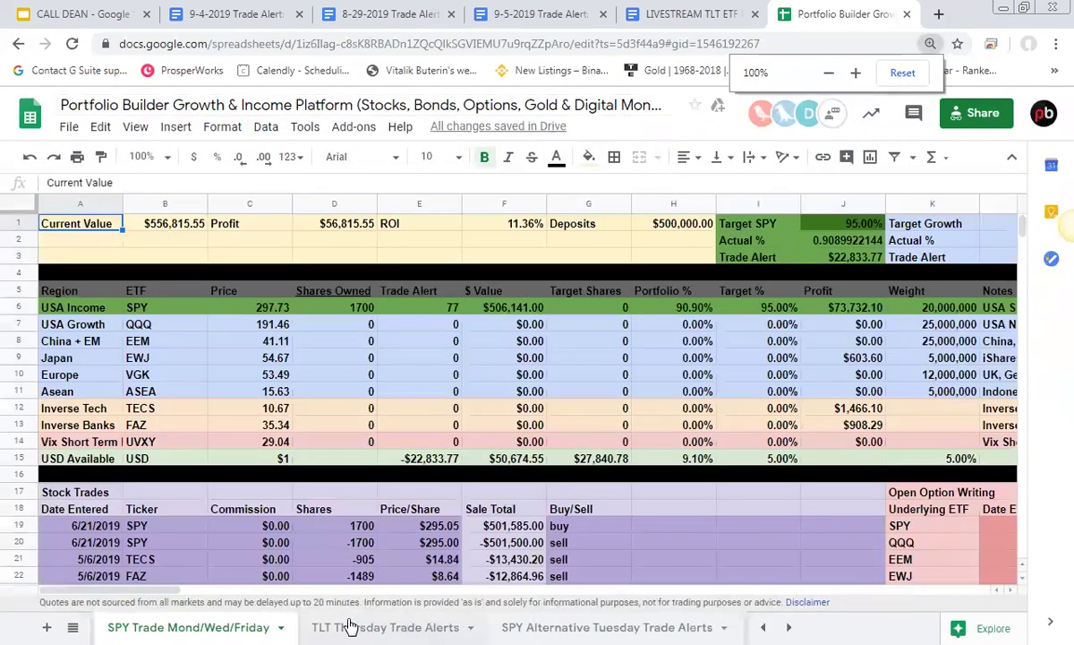
Glance at the TLT Thursday Trade Alerts sheet, and look over the Stock Trades list on the SPY Trade Mond/Wed/Friday sheet
click(377, 626)
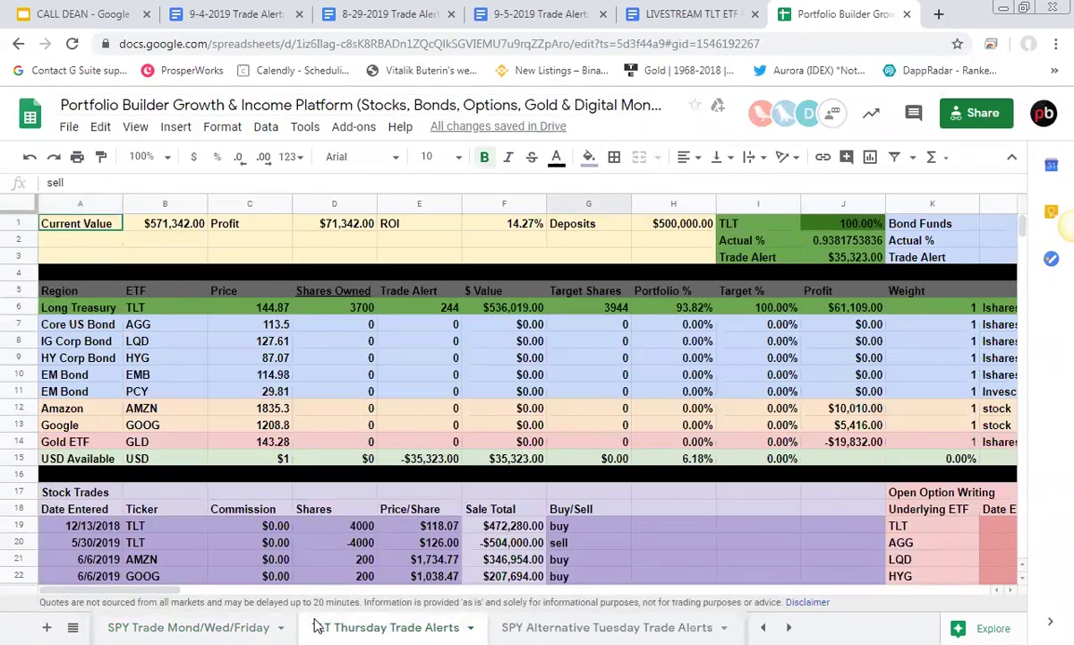
click(219, 625)
click(237, 514)
scroll(241, 519, down, 5)
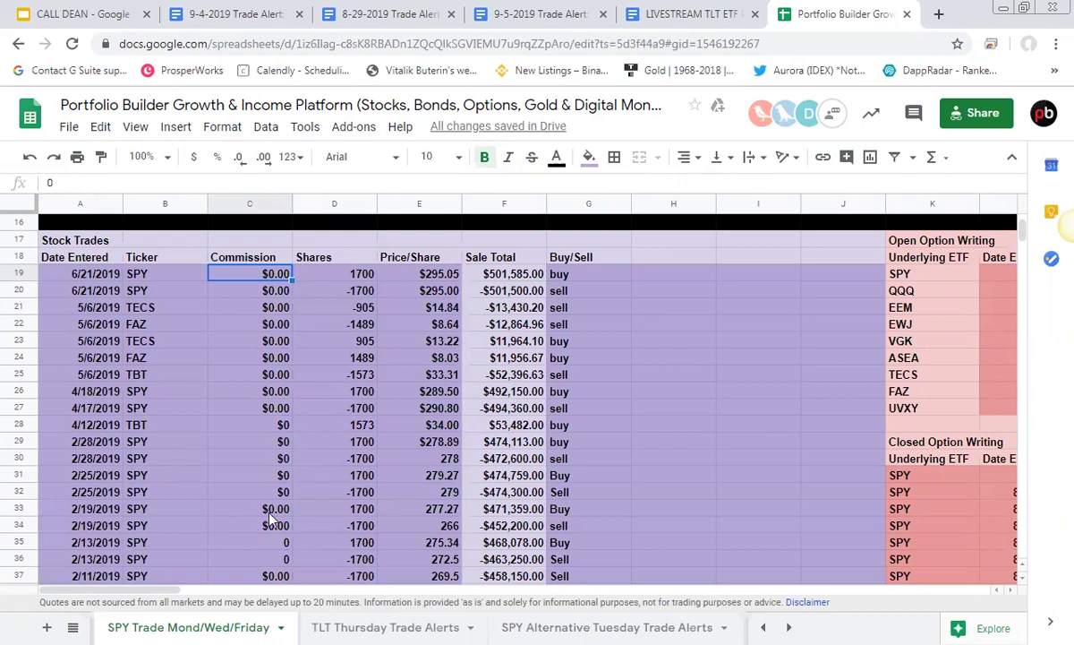
Highlight the Region and ETF list from USA Income to USD Available, and select the China + EM region
scroll(260, 474, up, 5)
click(74, 307)
shift+click(184, 461)
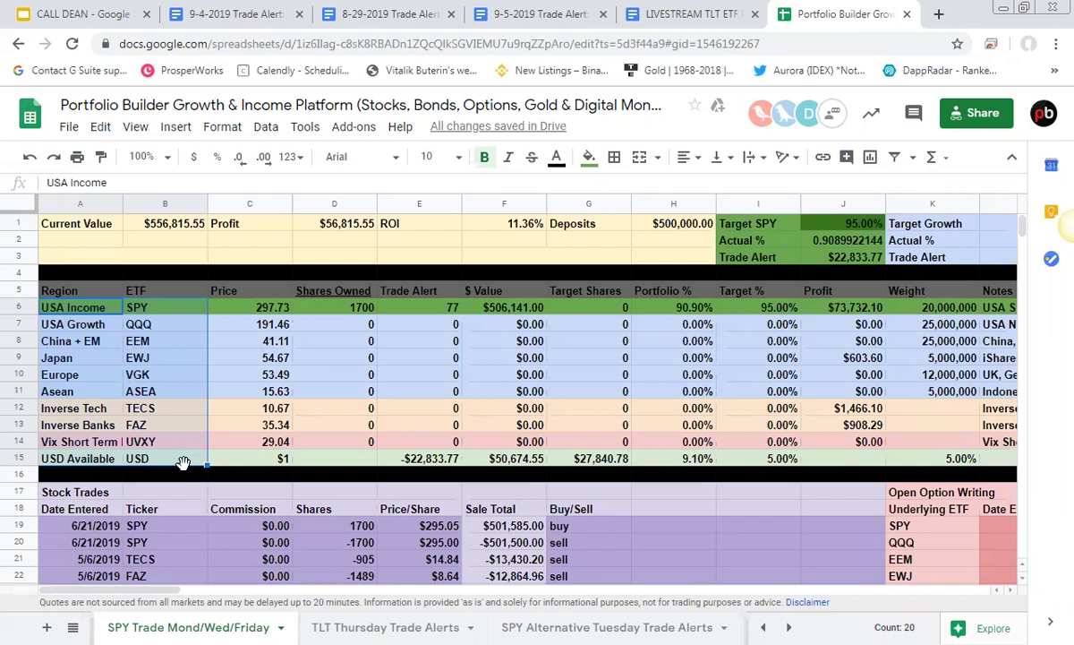
key(Down)
key(Down)
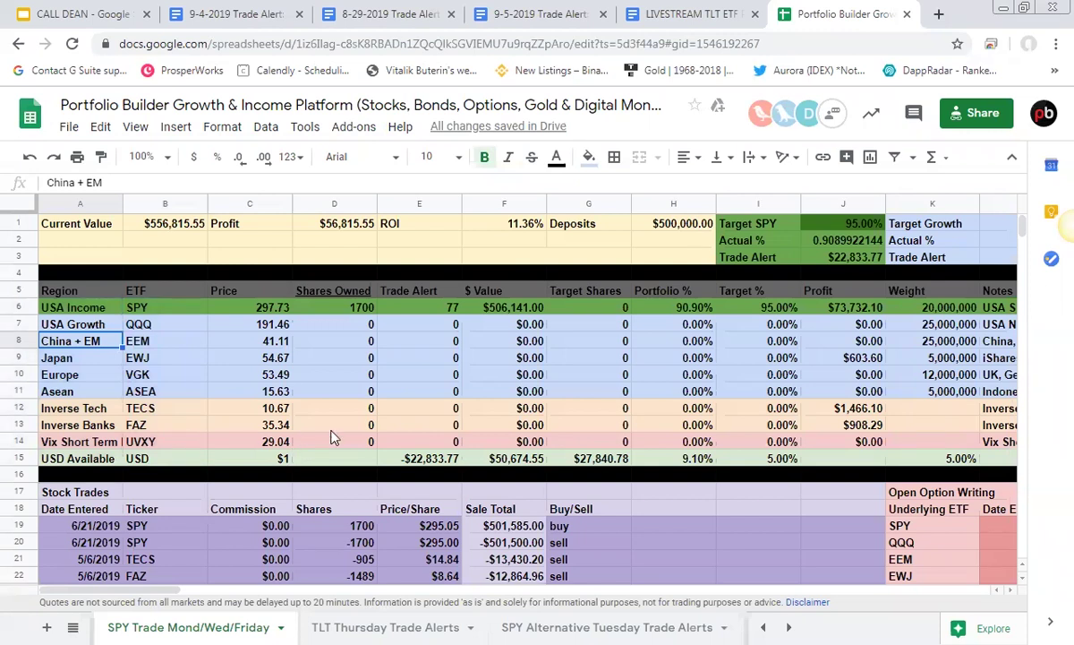
Select the SPY holding, and highlight the regional ETFs from QQQ to ASEA
click(146, 308)
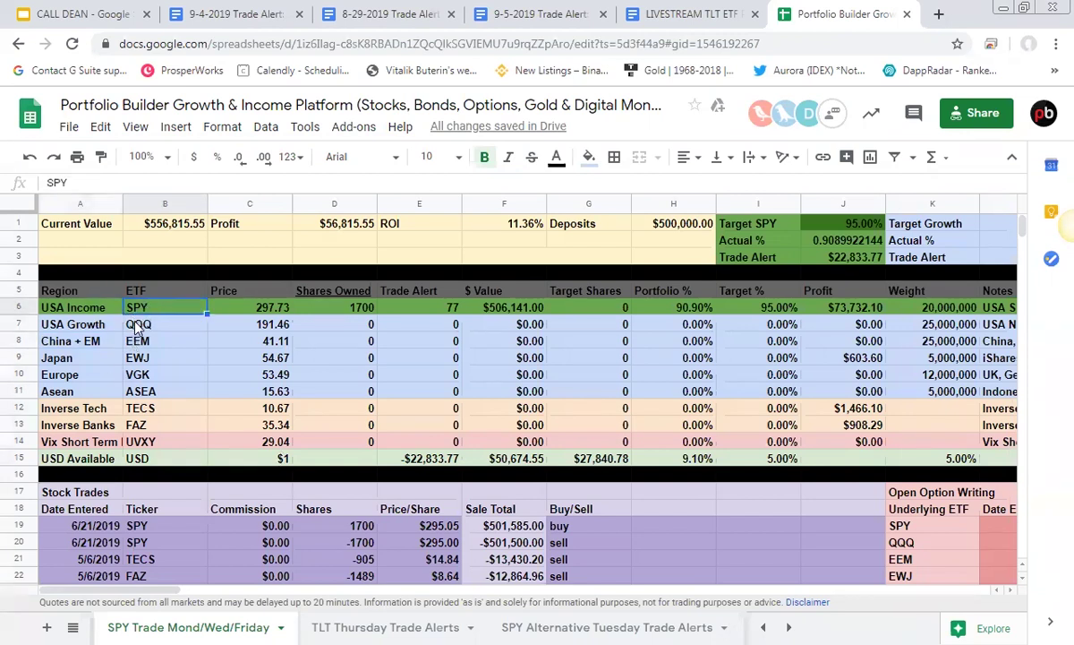
key(Down)
key(shift+Down)
key(shift+Down)
key(shift+Down)
key(shift+Down)
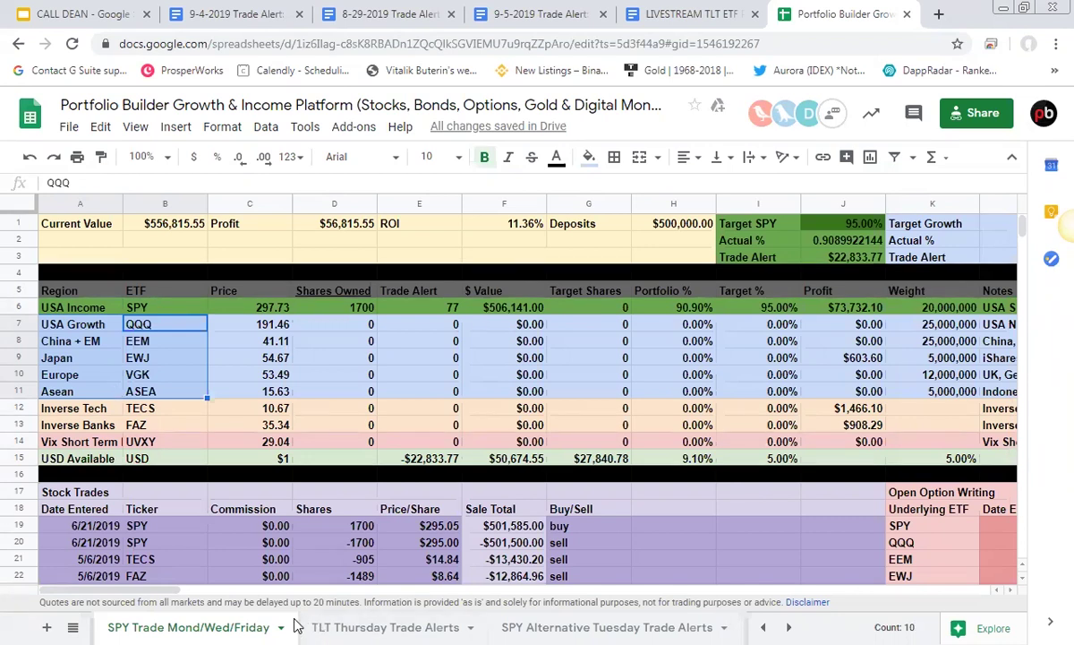
Compare the bond ETFs AGG to PCY on the TLT Thursday Trade Alerts sheet with the regional ETFs on the SPY Trade sheet
click(343, 624)
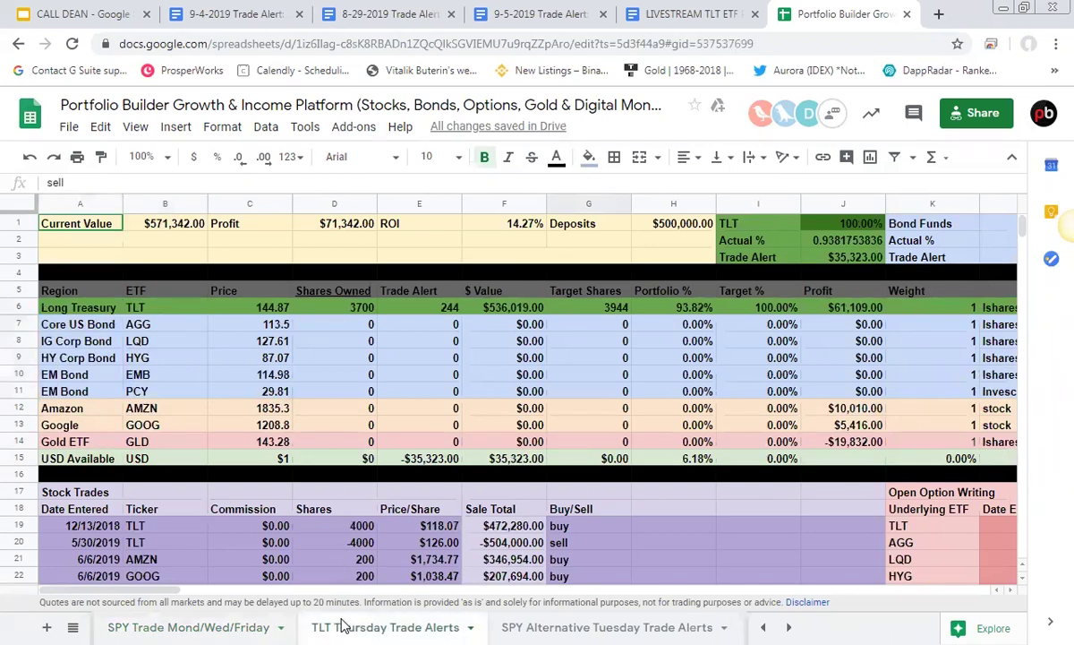
drag(92, 322, 150, 397)
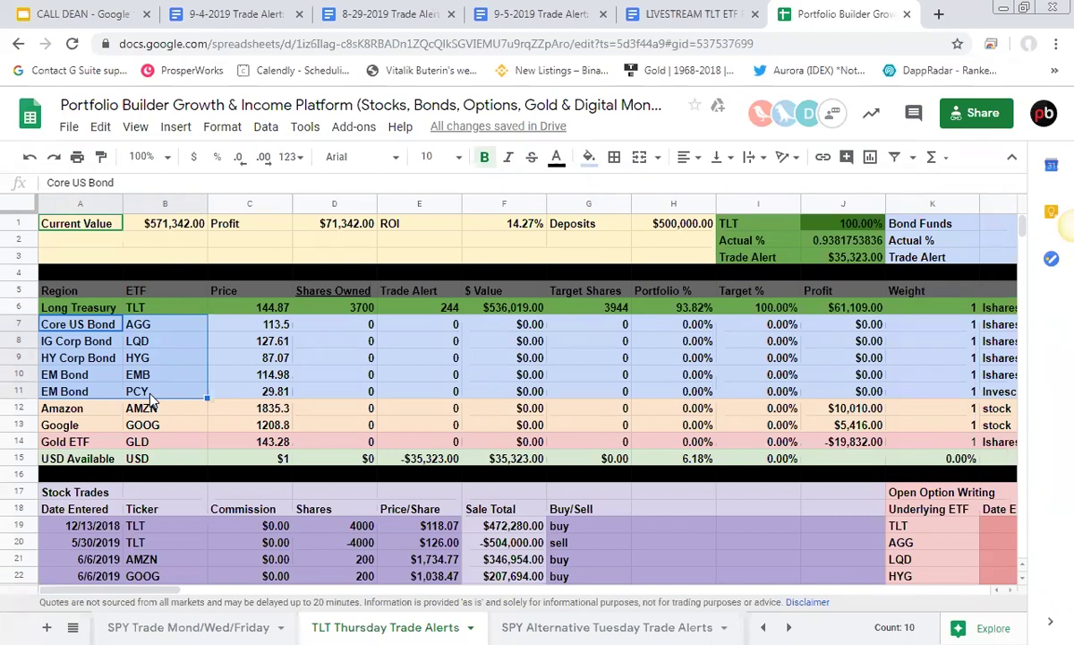
click(188, 625)
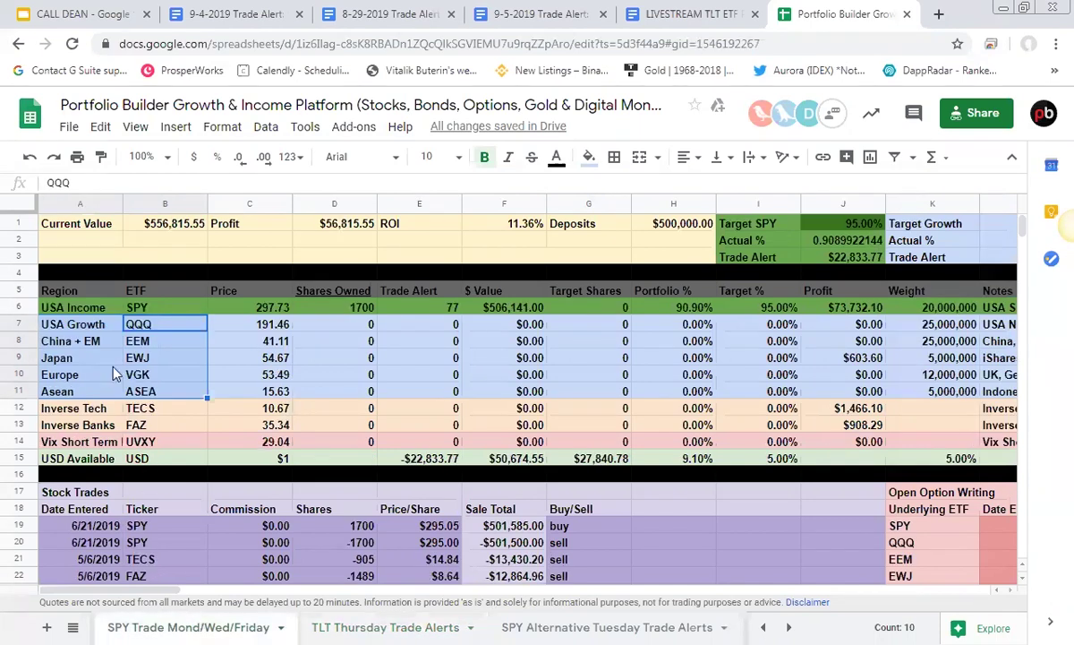
click(113, 374)
drag(139, 391, 139, 324)
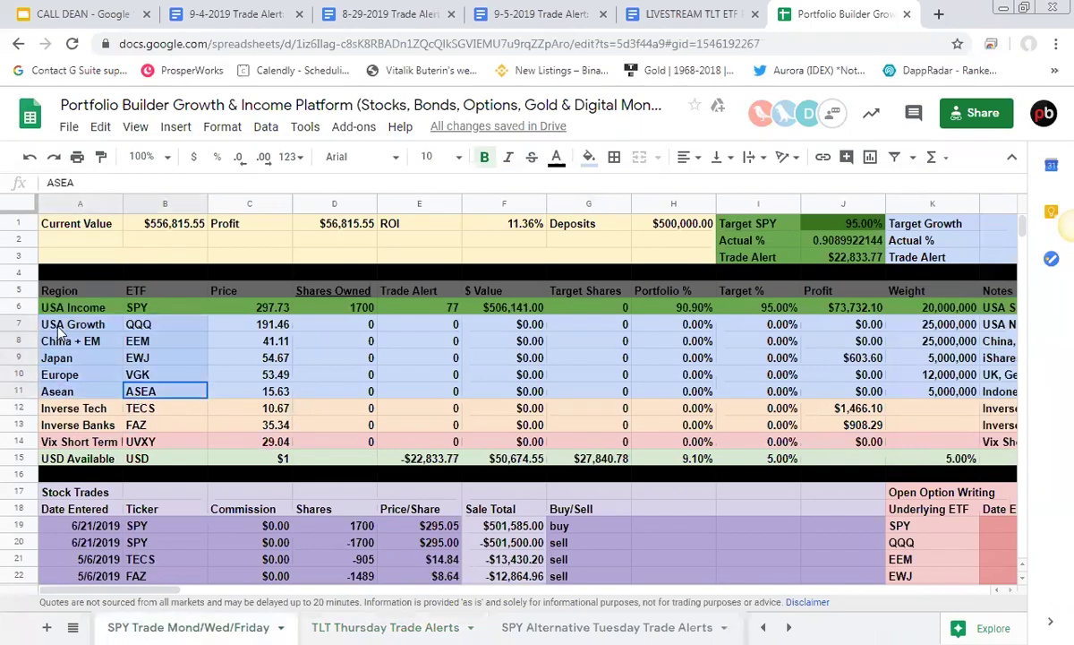
Return to the TLT Thursday Trade Alerts sheet and point out TLT and the bond ETFs from AGG to PCY
click(385, 626)
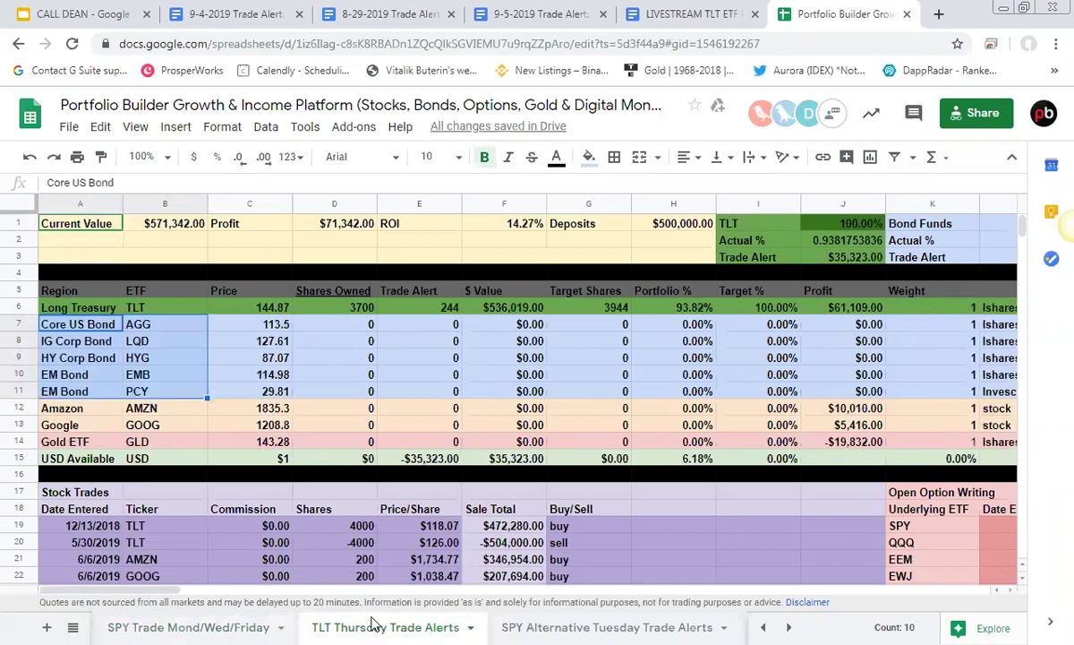
click(144, 307)
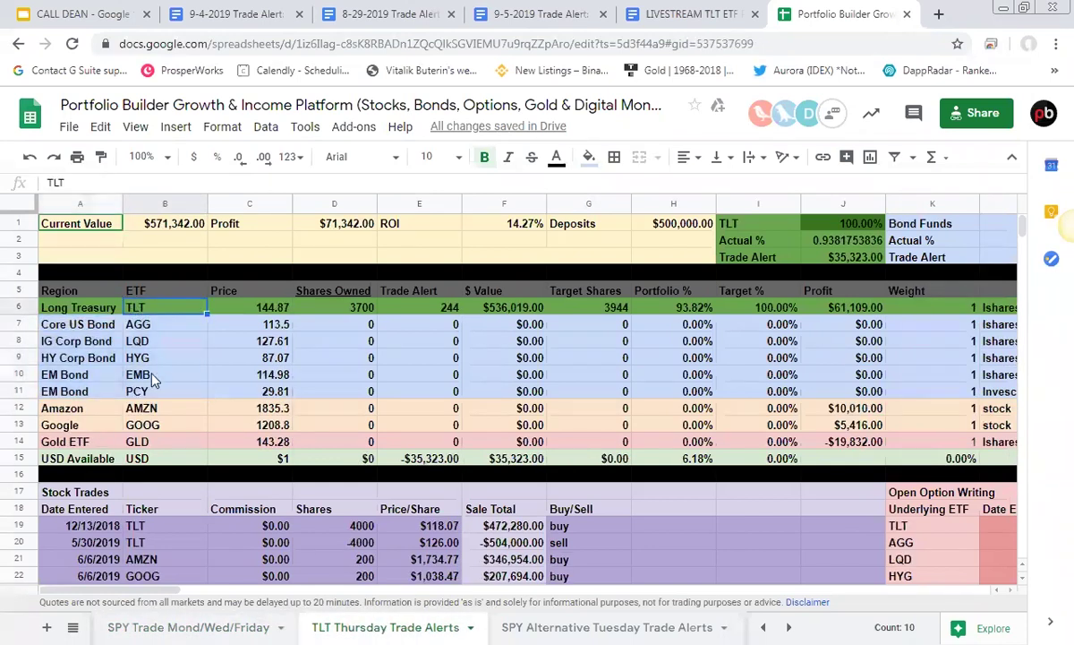
drag(139, 391, 139, 324)
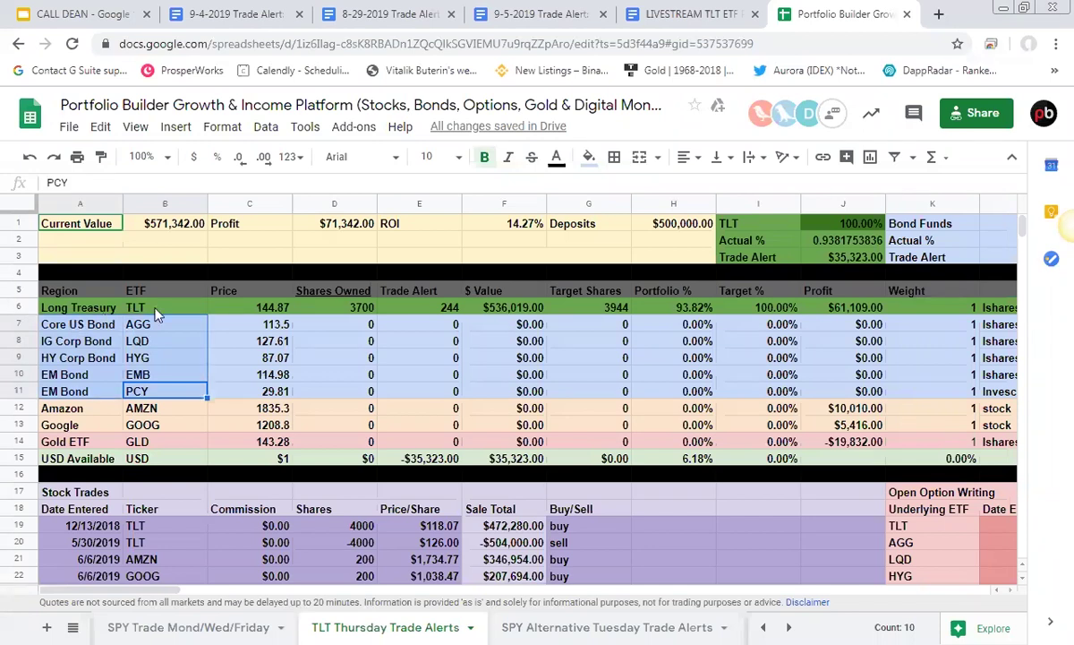
click(144, 376)
click(87, 374)
drag(148, 398, 139, 324)
Open the SPY Alternative Tuesday Trade Alerts sheet and look over its holdings and Stock Trades
click(627, 627)
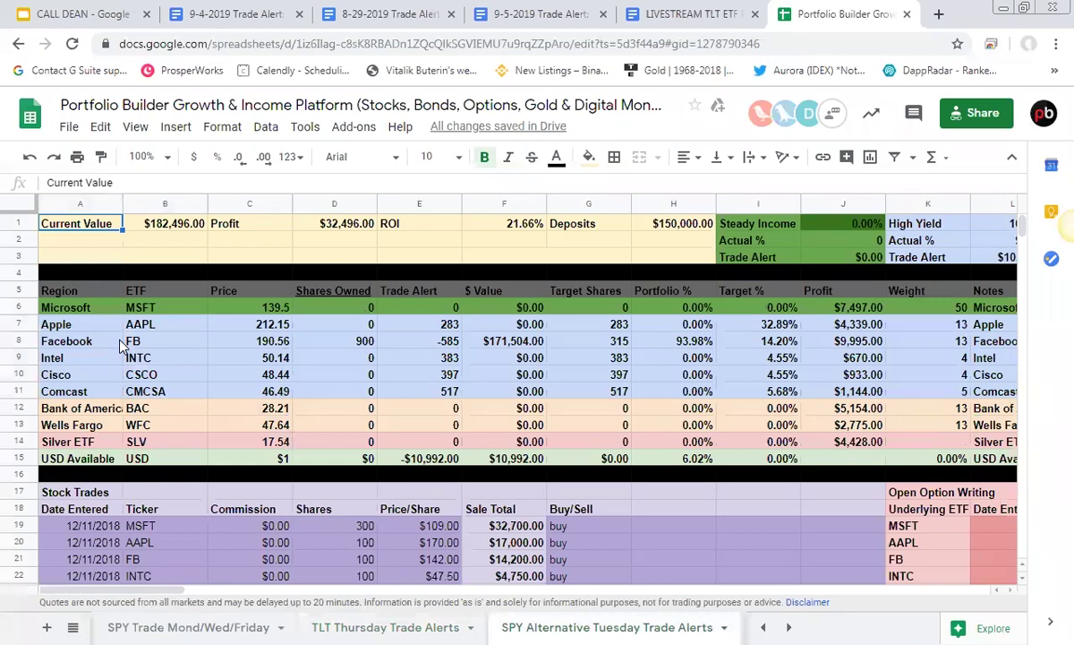
drag(197, 589, 123, 464)
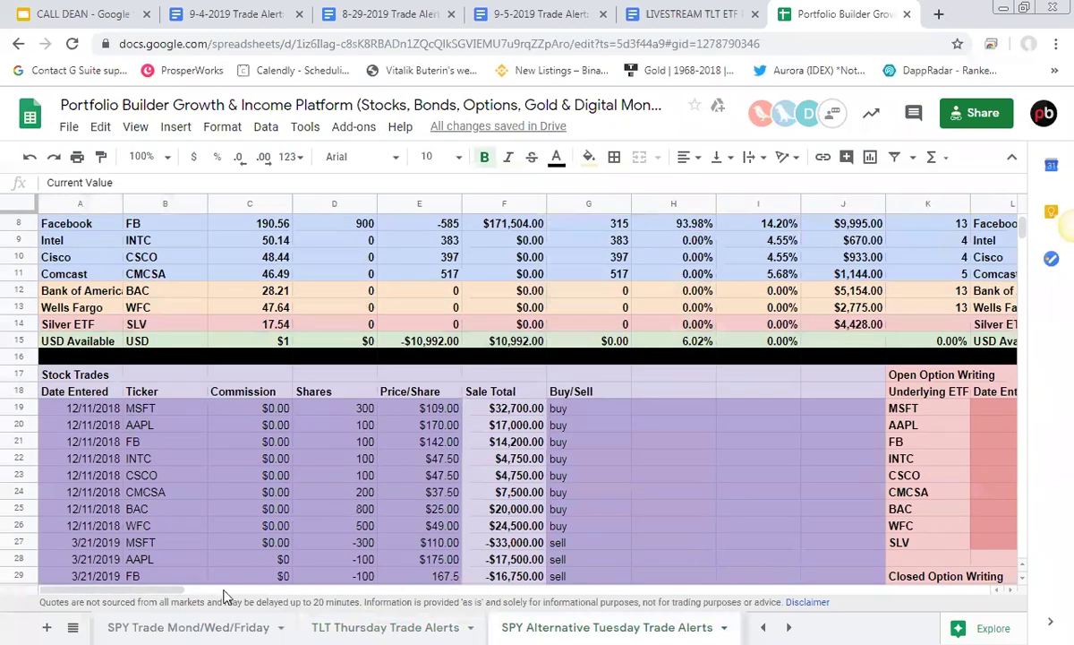
scroll(259, 519, down, 8)
scroll(242, 523, up, 4)
Look through the Closed Option Writing entries of the SPY Alternative Tuesday Trade Alerts sheet
drag(160, 598, 309, 509)
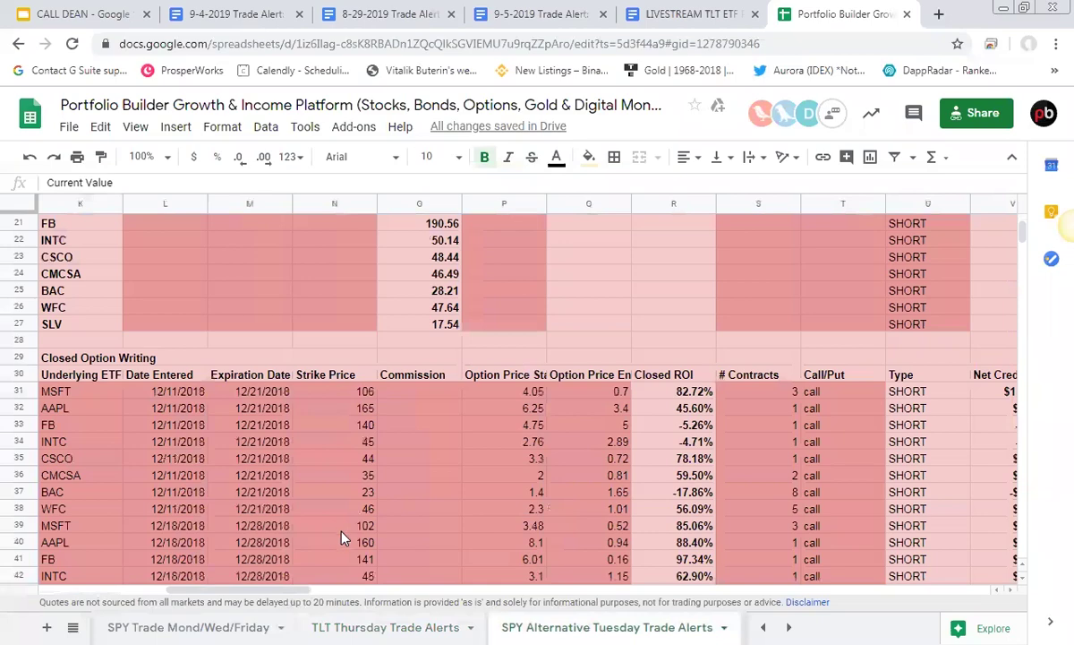
scroll(340, 532, down, 10)
scroll(340, 519, down, 14)
scroll(380, 504, down, 3)
Find the Closed Option Buying table and select the entry date of its first GDX trade
drag(284, 591, 471, 610)
scroll(472, 439, up, 20)
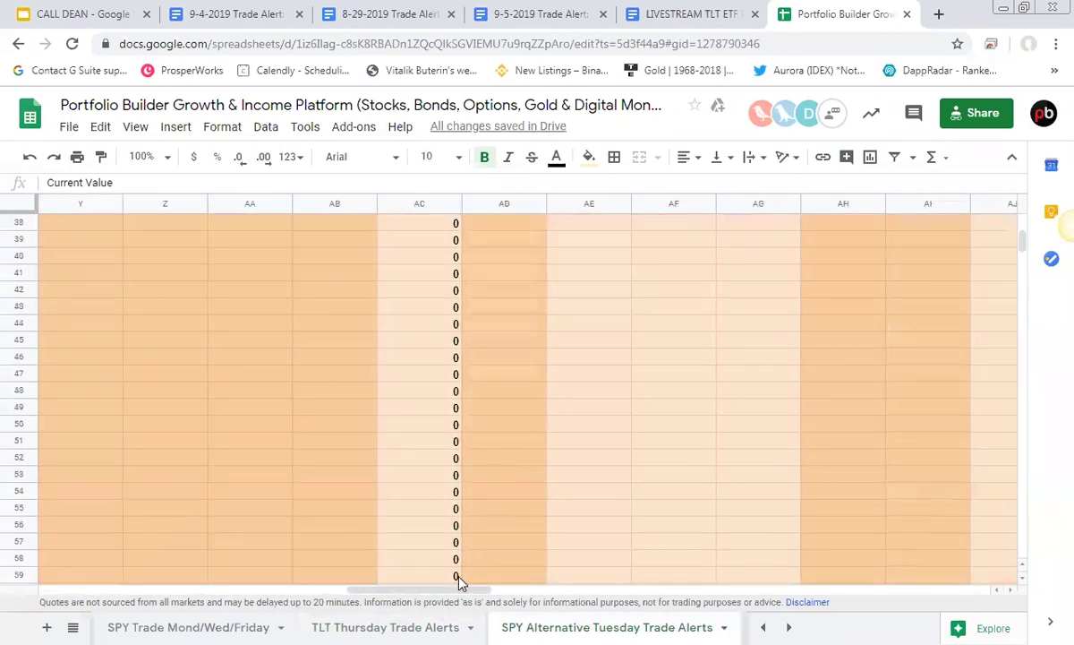
scroll(399, 466, up, 13)
scroll(388, 472, down, 4)
drag(390, 591, 573, 607)
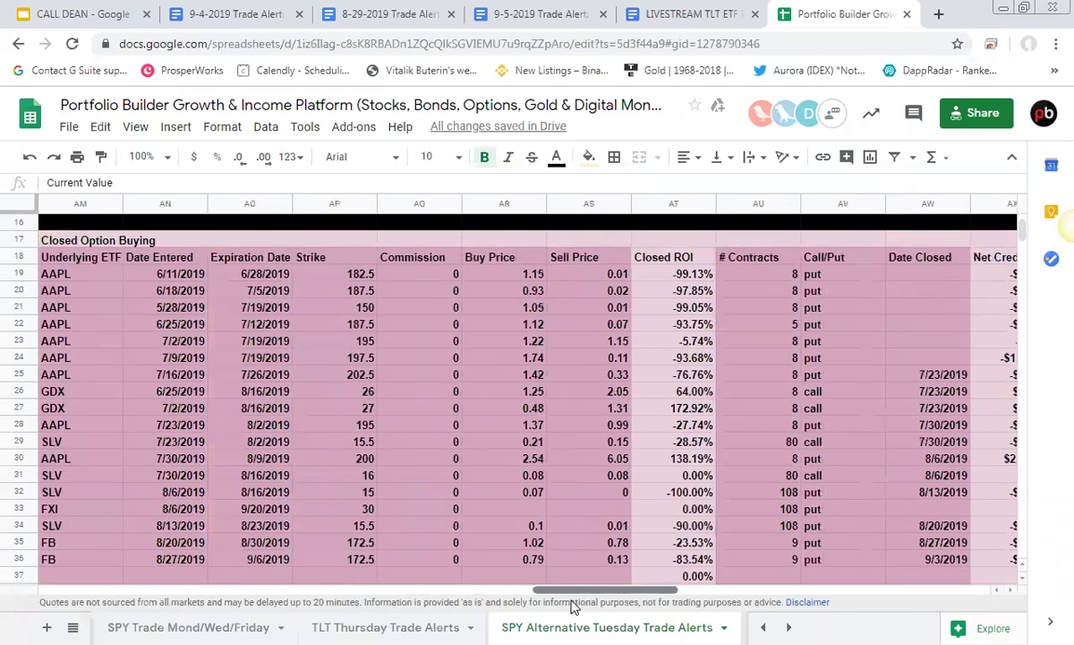
click(179, 392)
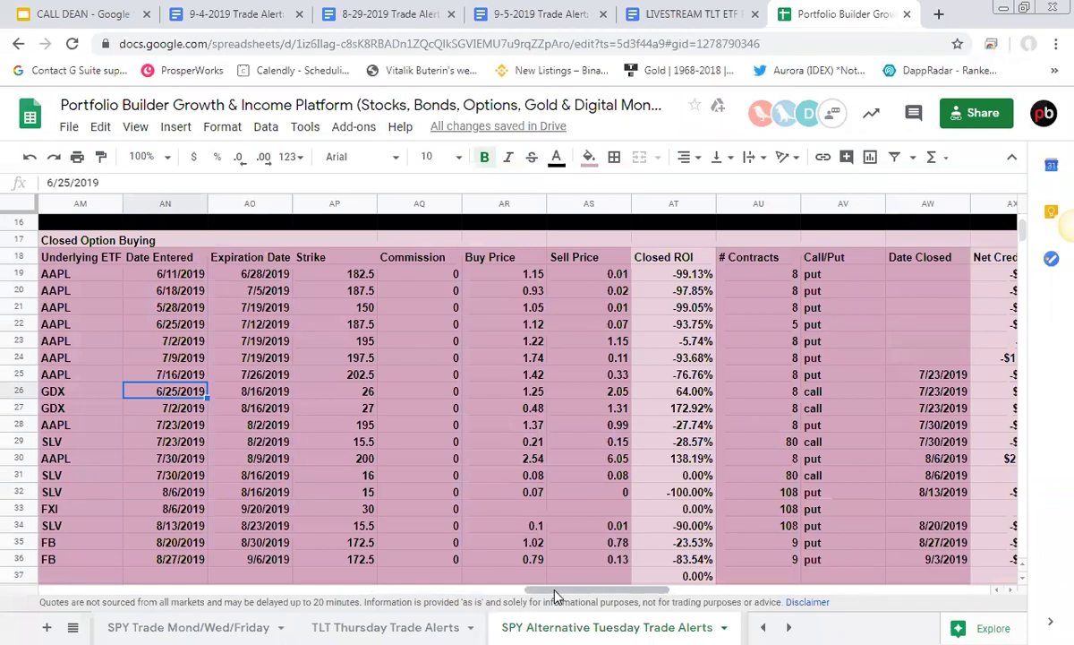
Open the Gold Silver Crypto Buy/Hold Portfolio sheet and look through its Stock Trades
click(788, 627)
click(789, 627)
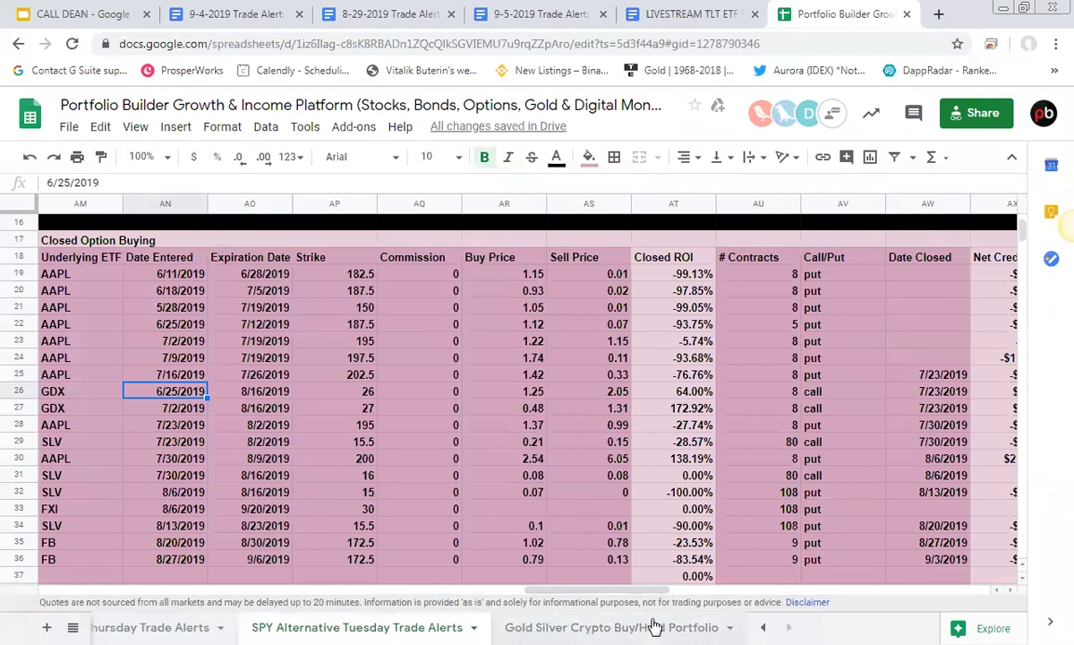
click(626, 625)
scroll(282, 451, down, 2)
click(302, 487)
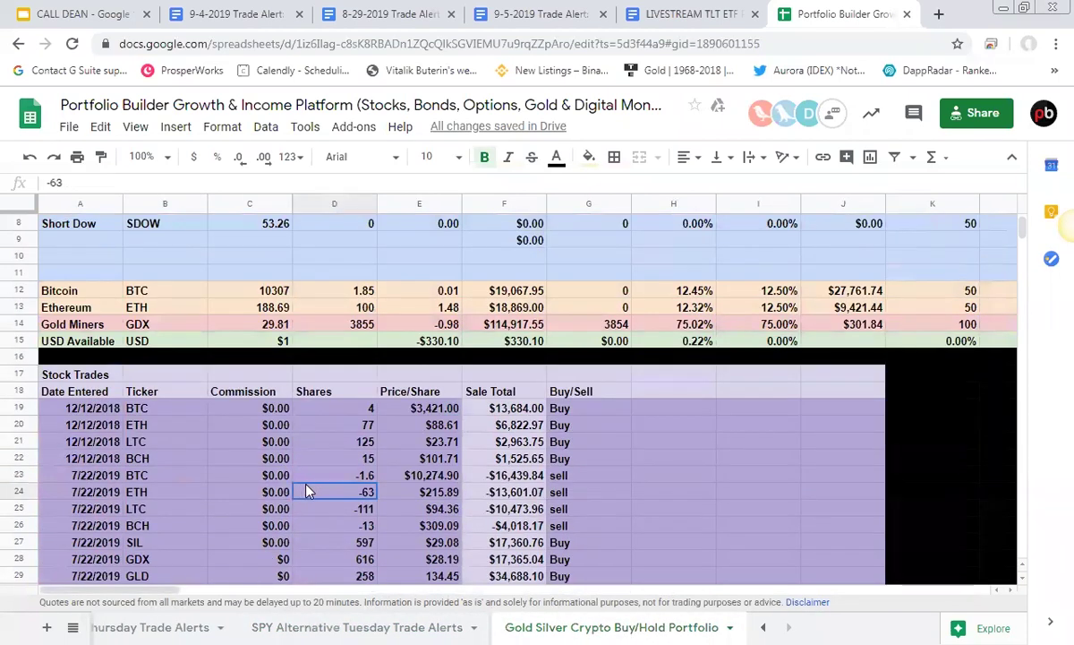
scroll(331, 519, down, 4)
scroll(358, 555, down, 3)
scroll(354, 538, up, 4)
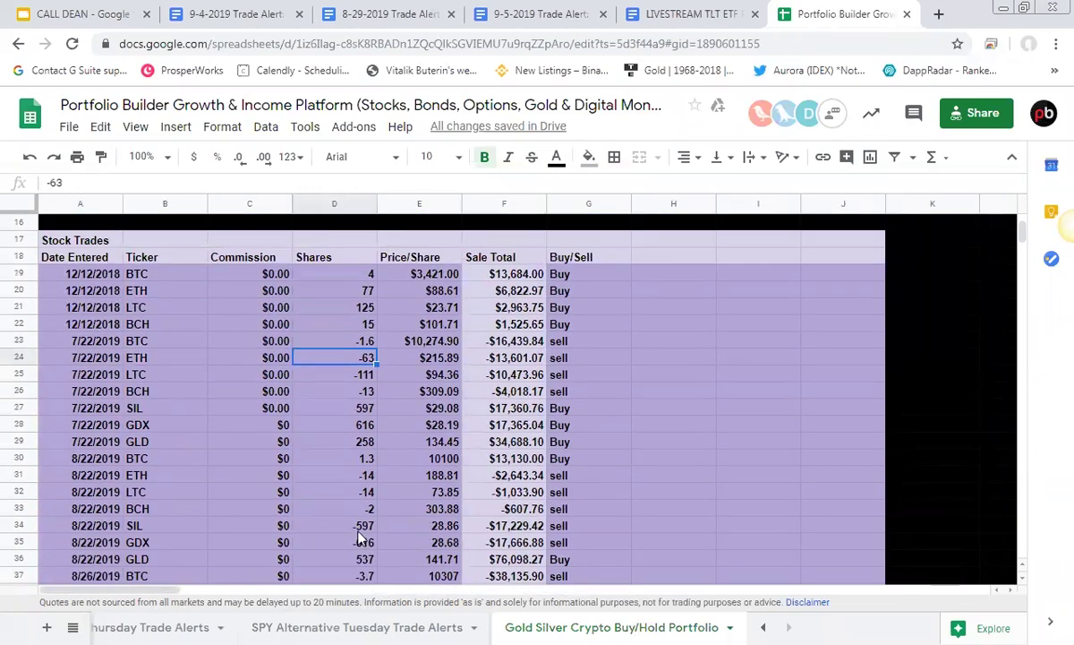
scroll(350, 408, down, 3)
scroll(376, 403, up, 8)
Check the portfolio's ROI and the June and August 2019 deposits in the Deposits and Withdrawals table
click(489, 221)
drag(179, 591, 358, 614)
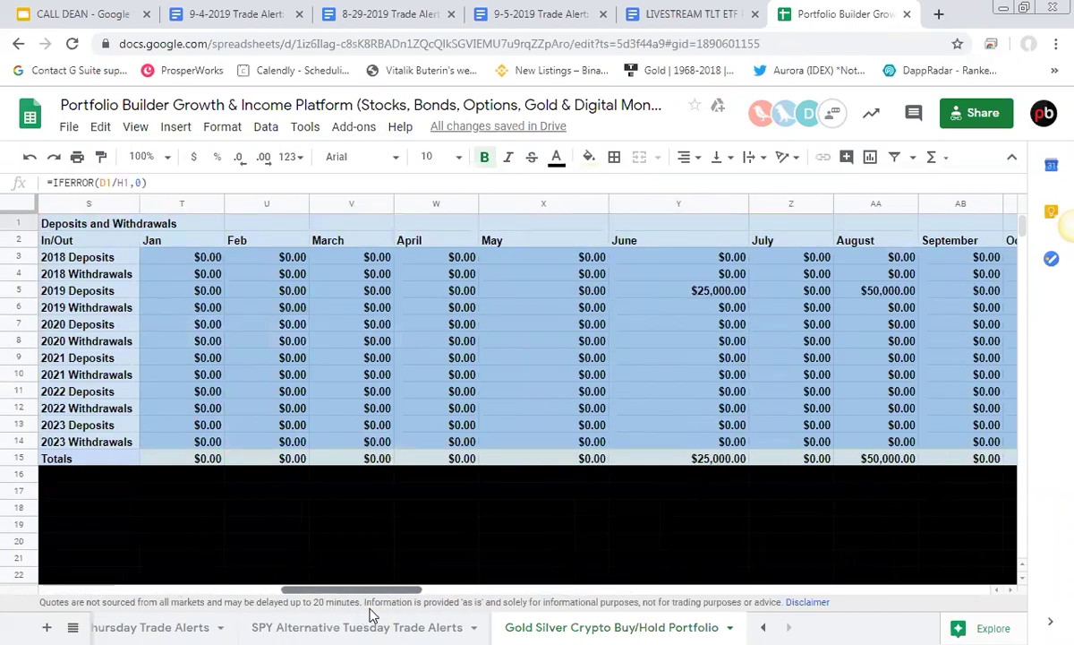
click(726, 288)
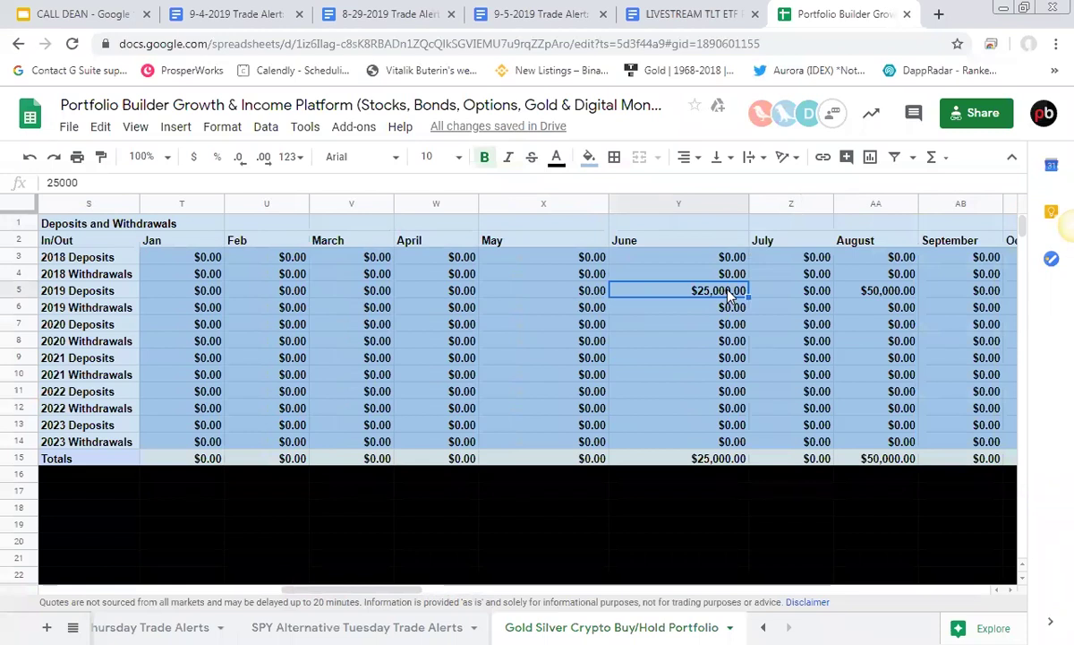
key(Right)
key(Right)
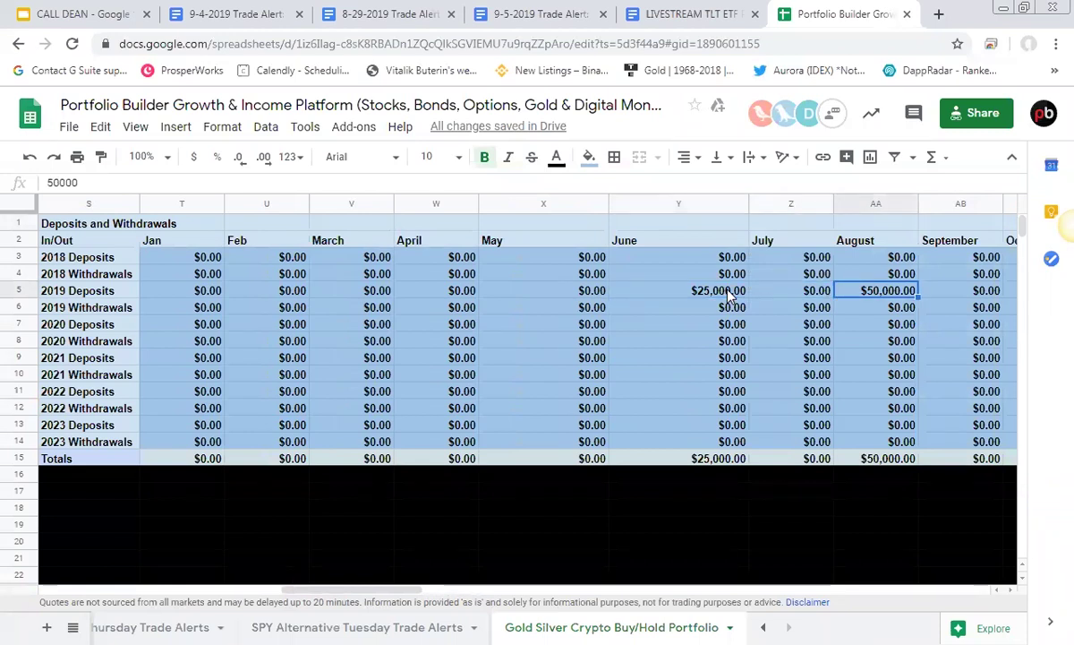